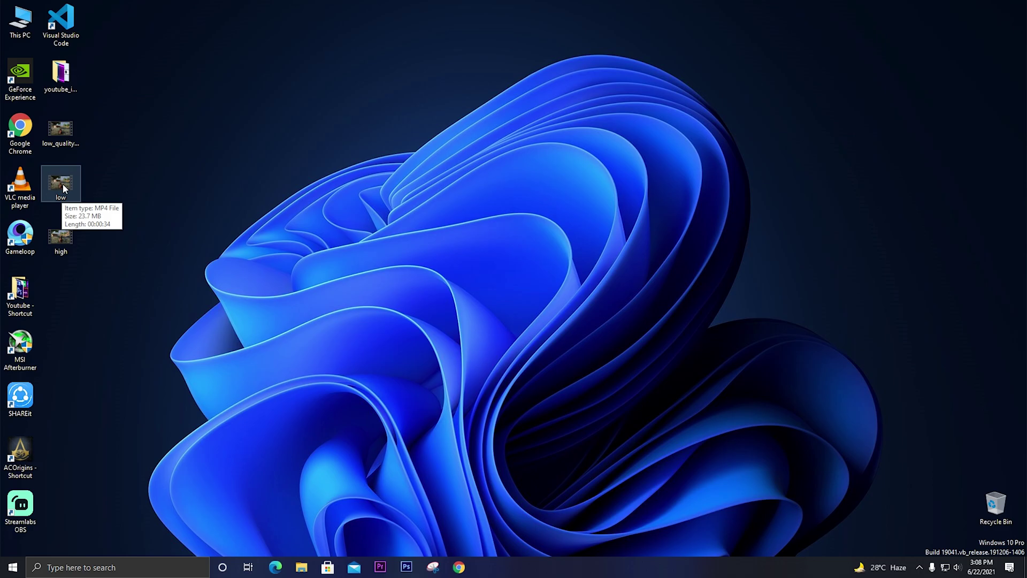
# Open the high video from the desktop in VLC media player and place it side by side with the low video.
pyautogui.rightClick(55, 236)
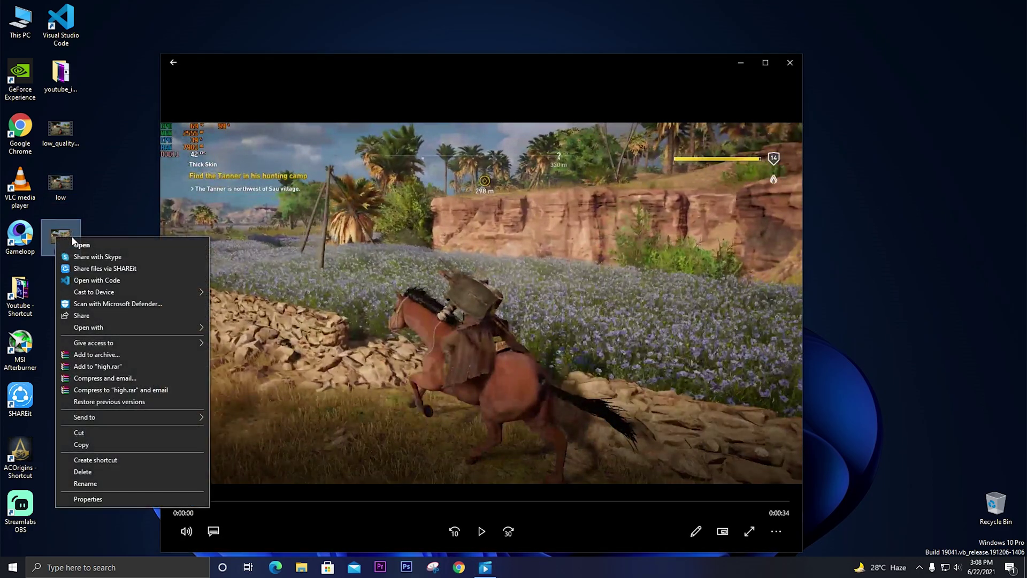
pyautogui.moveTo(100, 330)
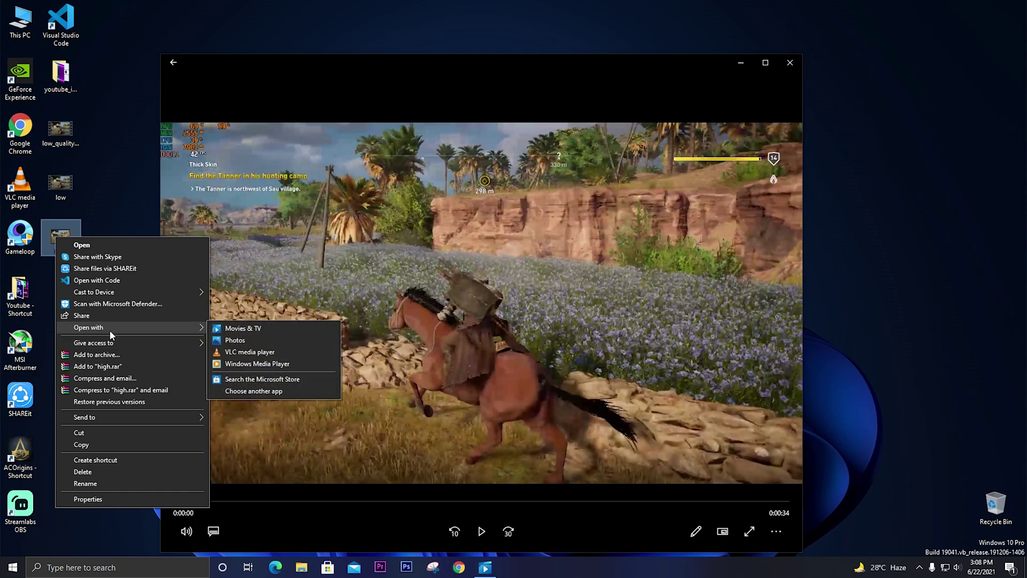
pyautogui.click(257, 352)
pyautogui.press('super+Right')
pyautogui.click(92, 188)
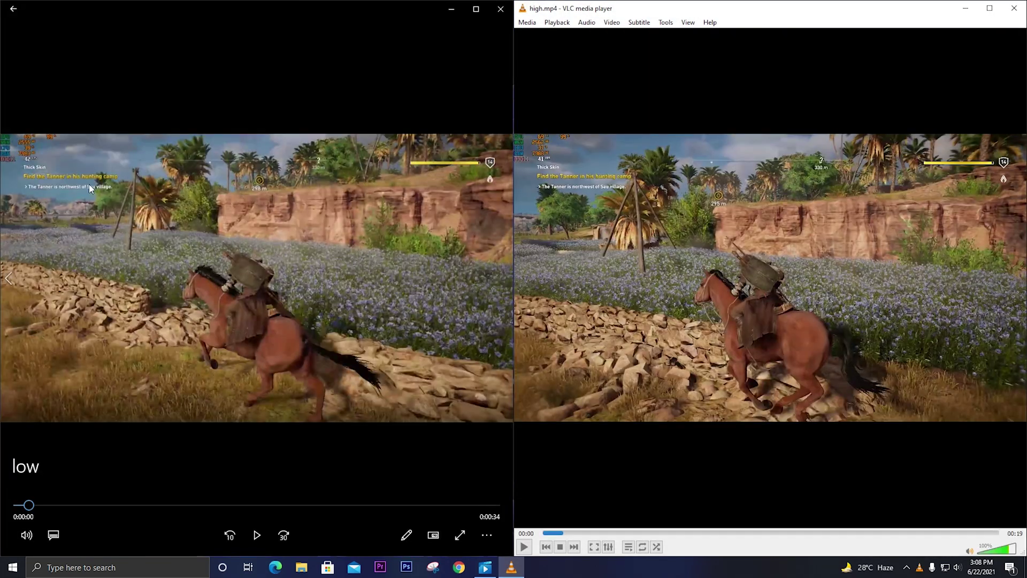
# Rewind both the low and high videos to the start, leaving them paused on the opening frame.
pyautogui.click(16, 505)
pyautogui.click(866, 368)
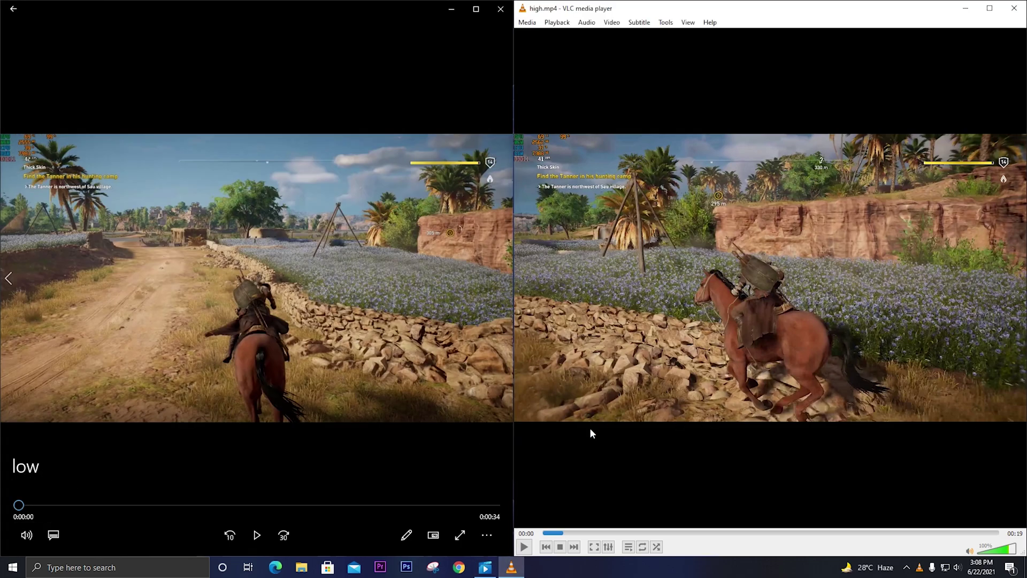
pyautogui.click(742, 368)
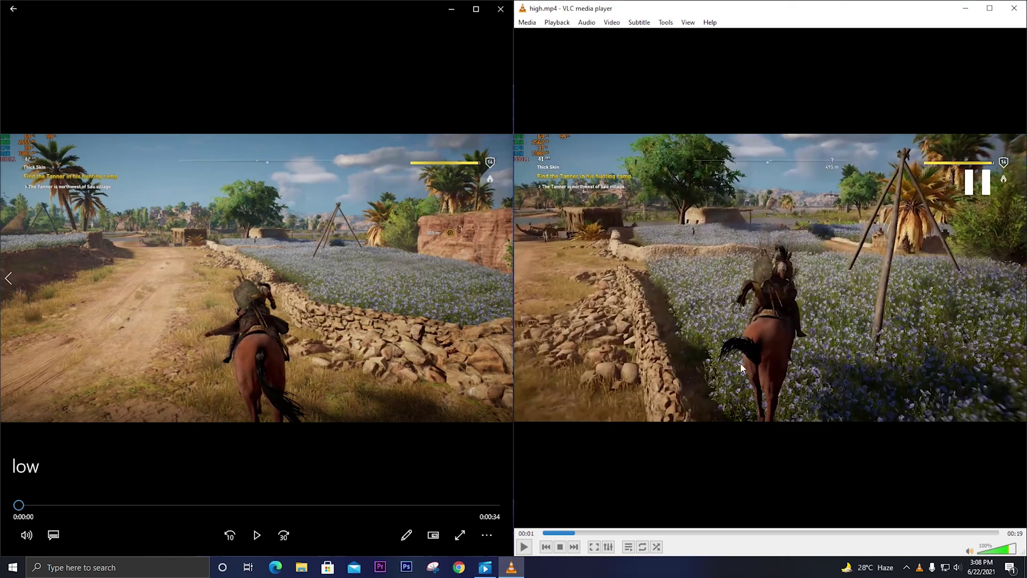
pyautogui.click(545, 533)
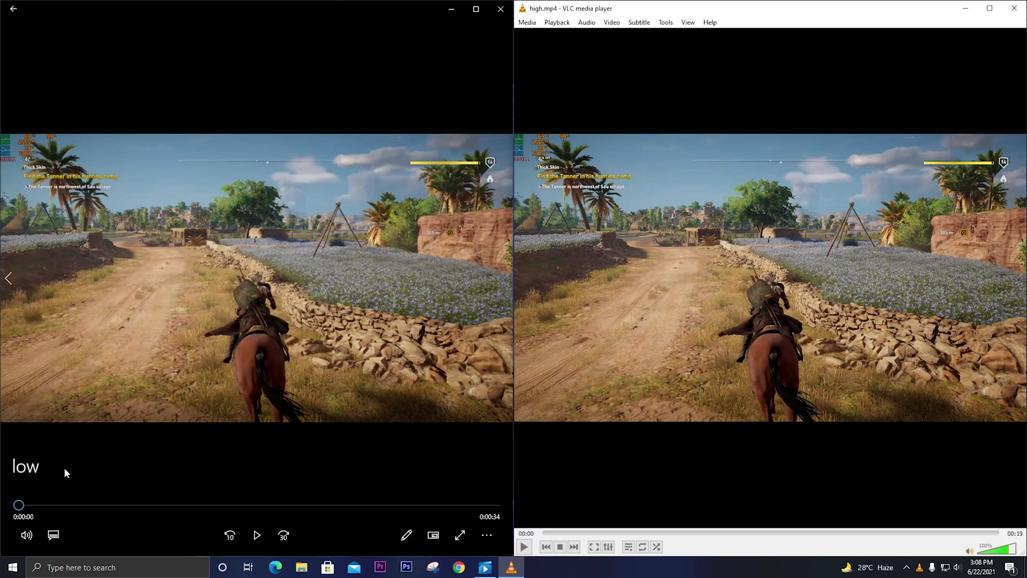
# Play the low video to about 14 seconds and pause it, then play the high video to about 8 seconds and pause.
pyautogui.click(190, 401)
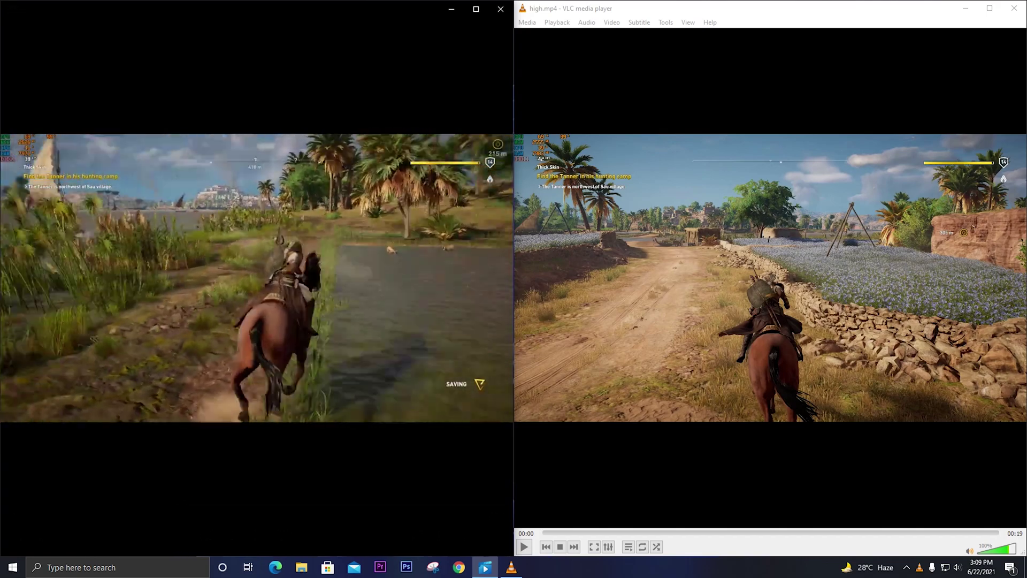
pyautogui.click(252, 323)
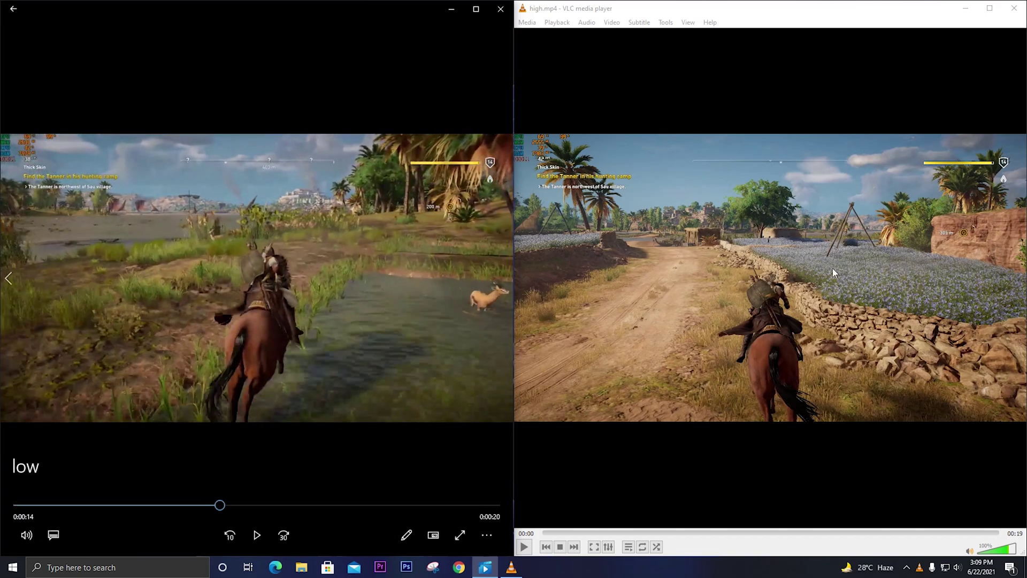
pyautogui.press('space')
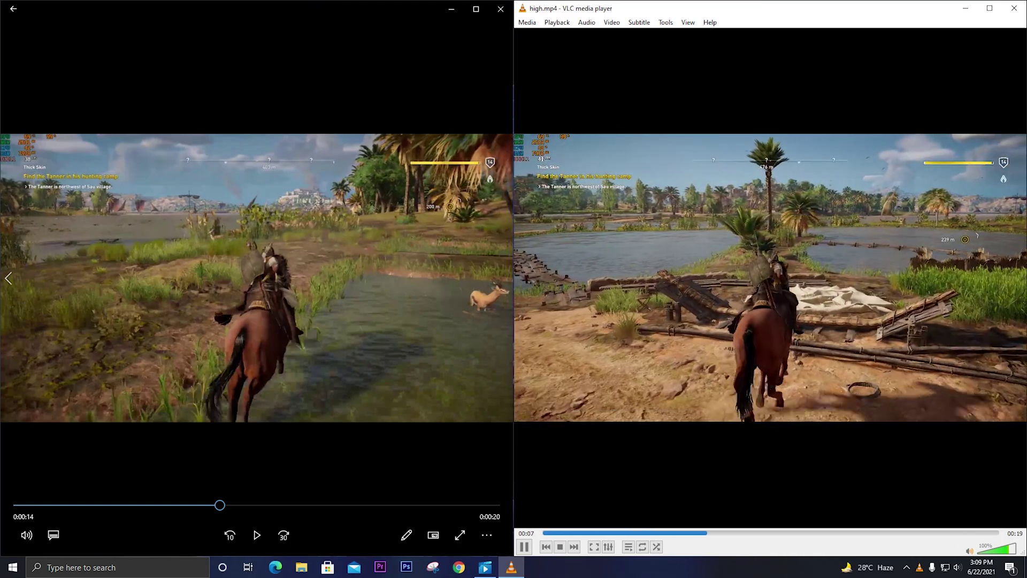
pyautogui.press('space')
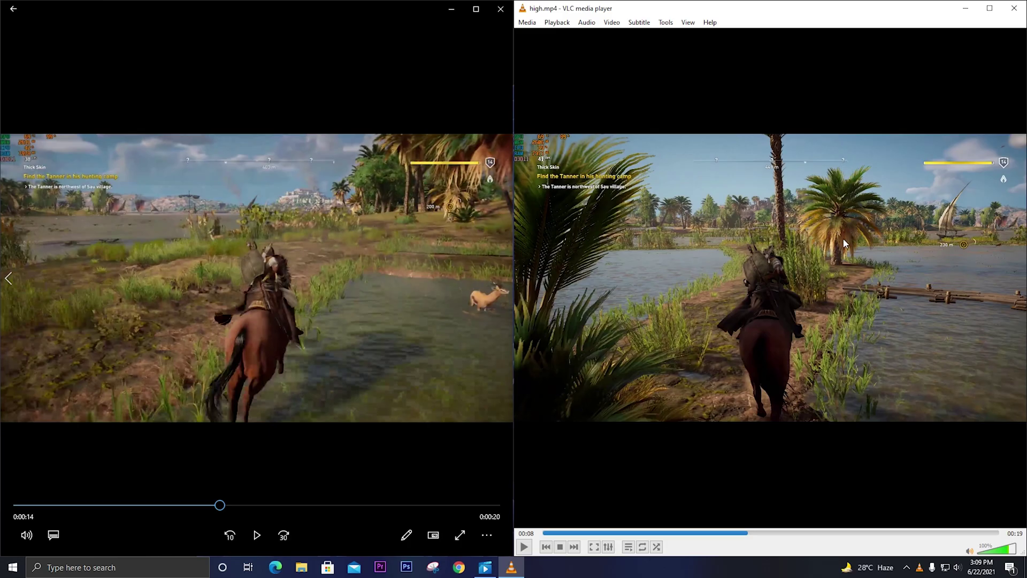
# View the high video full screen, advance it to about 9 seconds, and return to the side-by-side layout.
pyautogui.doubleClick(695, 215)
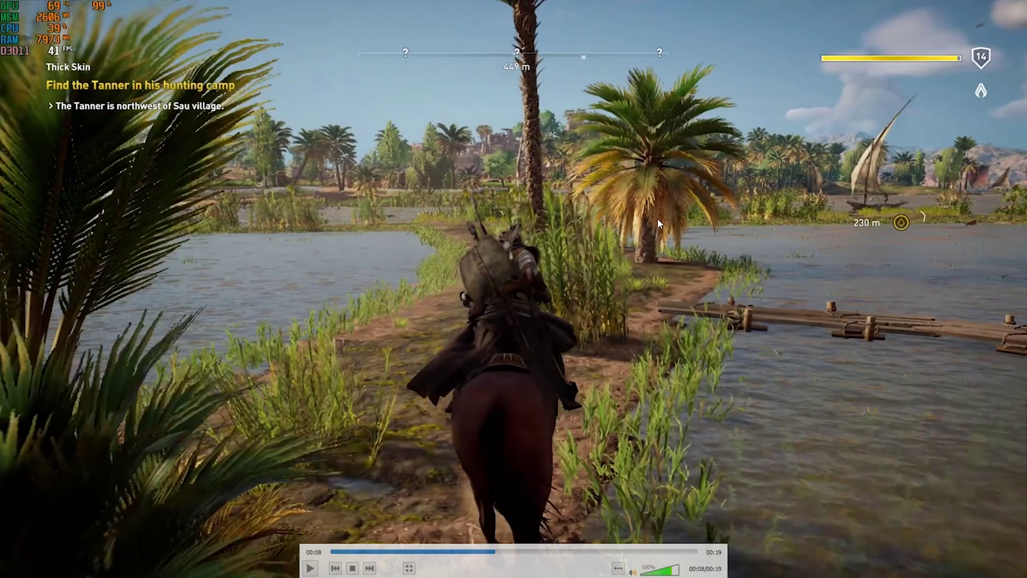
pyautogui.press('space')
pyautogui.press('space')
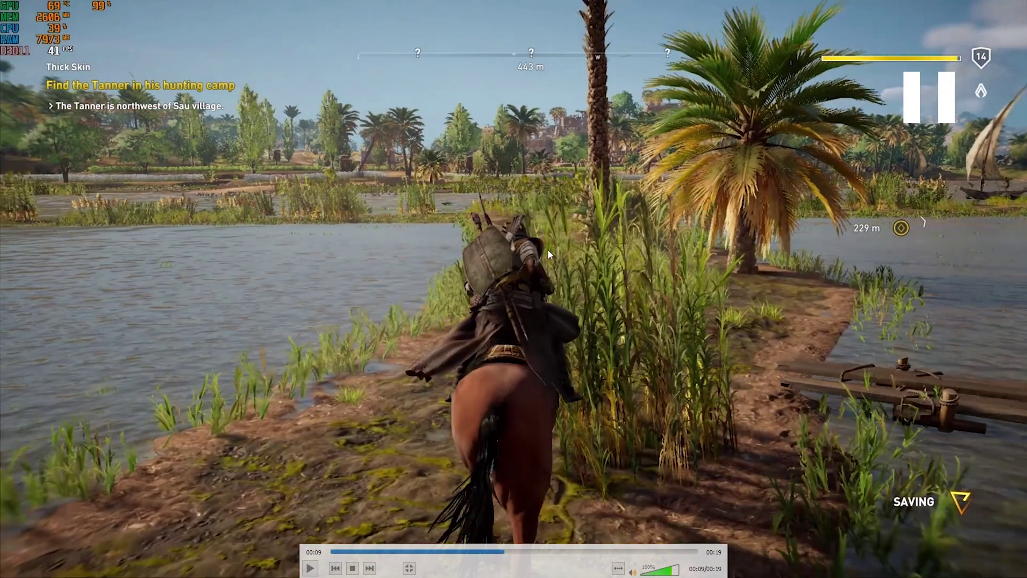
pyautogui.doubleClick(652, 207)
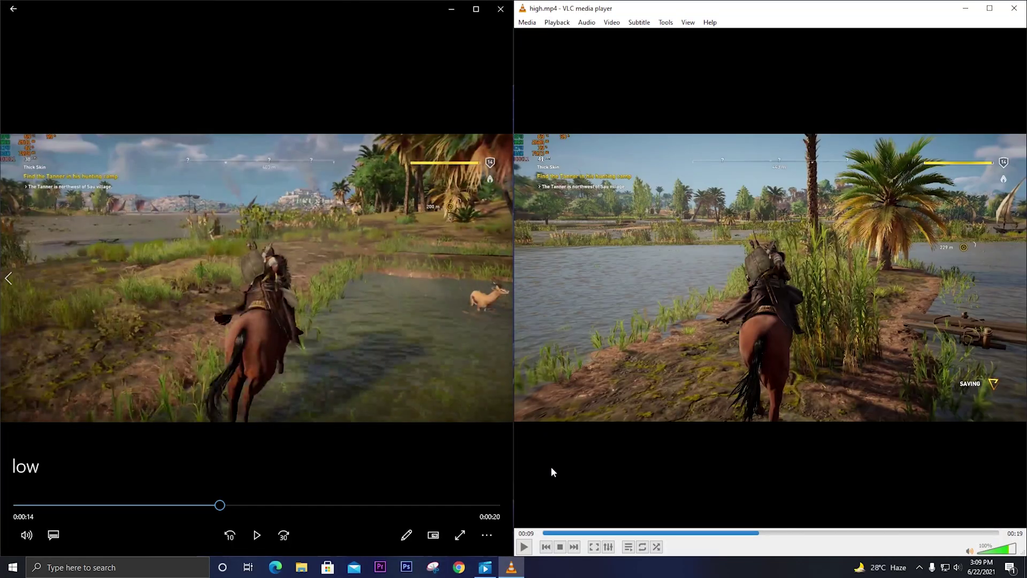
# Move the low video to 9 seconds and compare the paused frames of both videos in full screen.
pyautogui.click(145, 505)
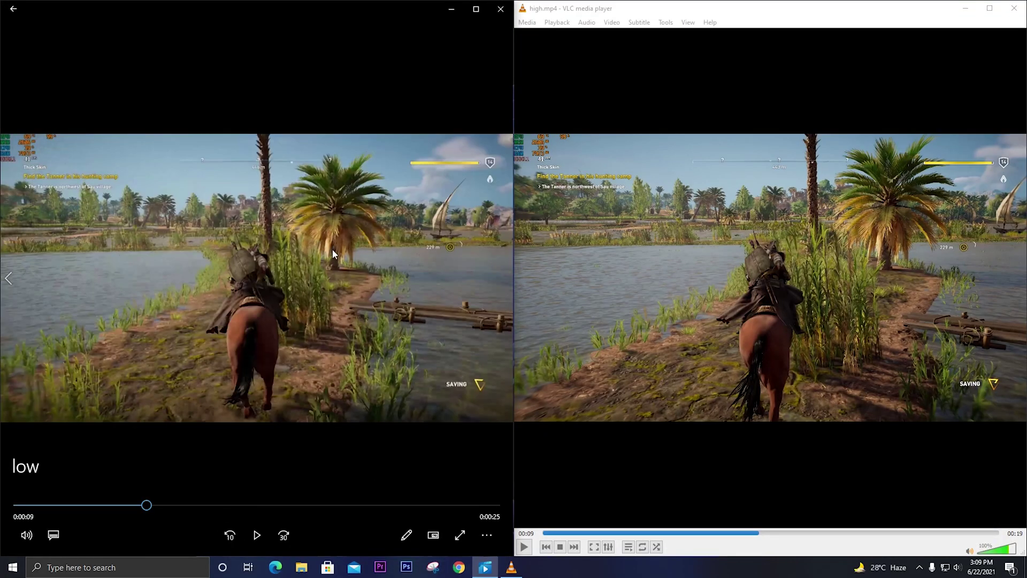
pyautogui.doubleClick(391, 255)
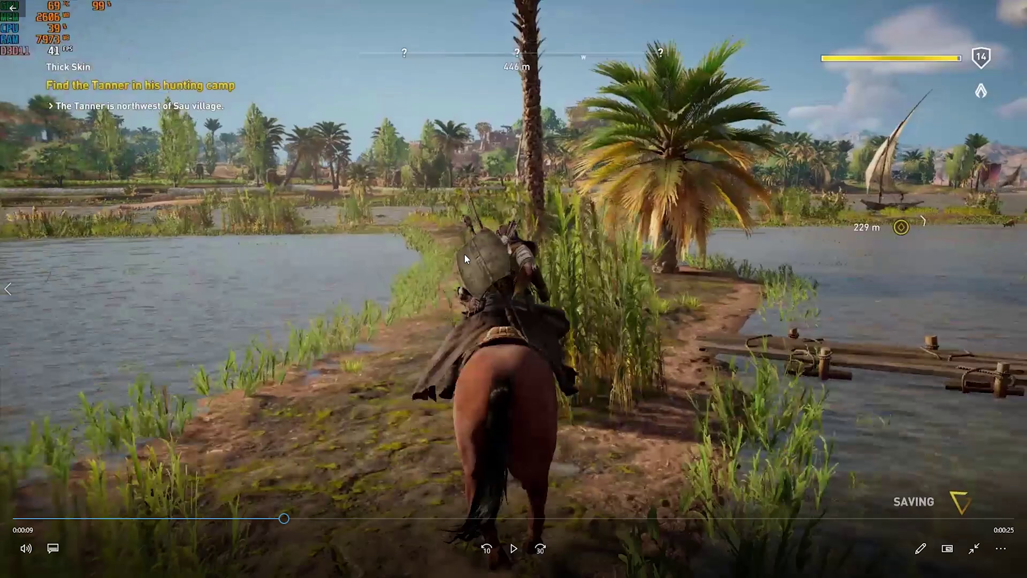
pyautogui.doubleClick(405, 258)
pyautogui.doubleClick(773, 300)
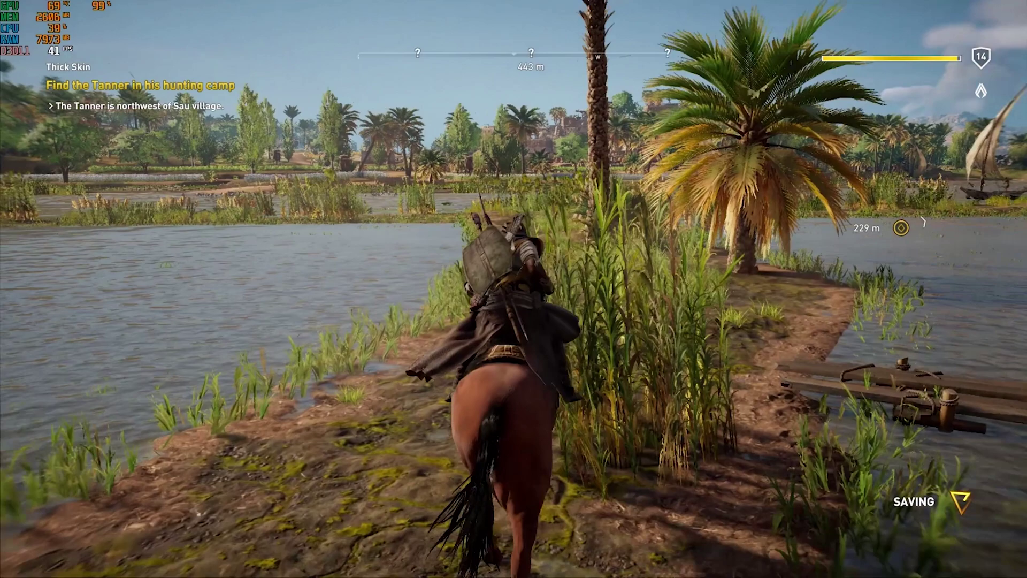
pyautogui.doubleClick(200, 376)
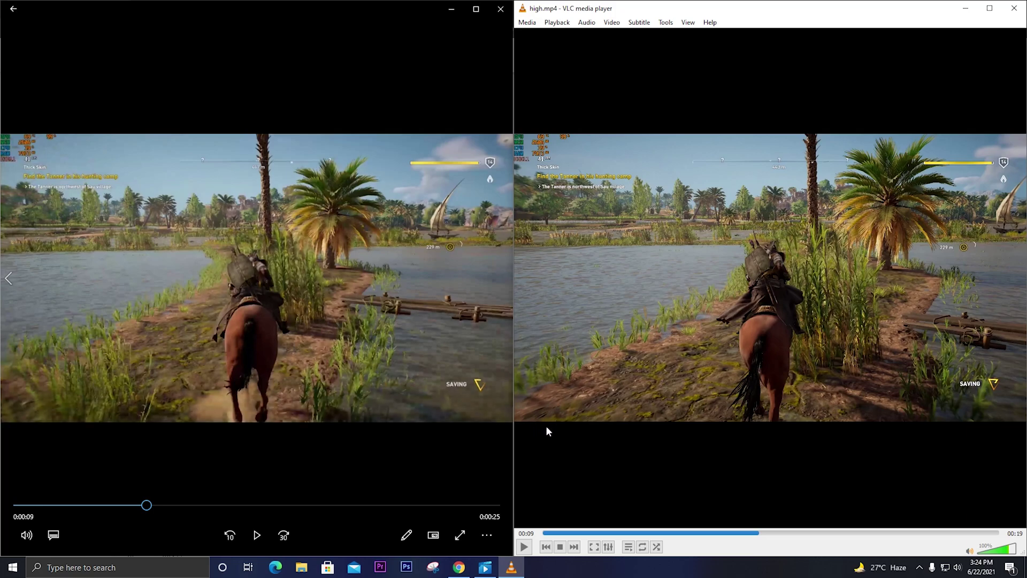
# Switch to Chrome's YouTube Help page and review the Recommended upload encoding settings article from its heading to the Bitrate section.
pyautogui.moveTo(456, 571)
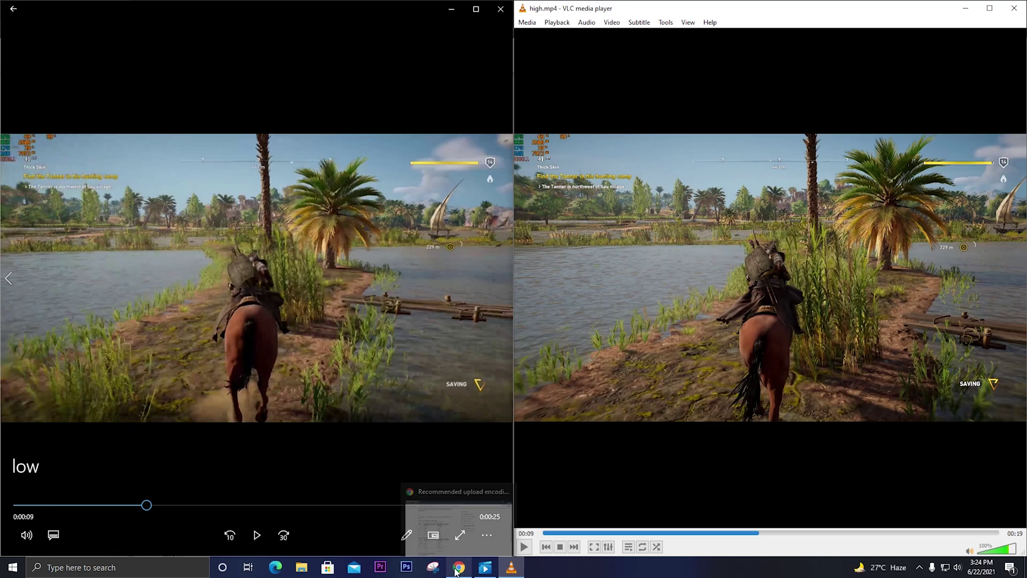
pyautogui.click(434, 521)
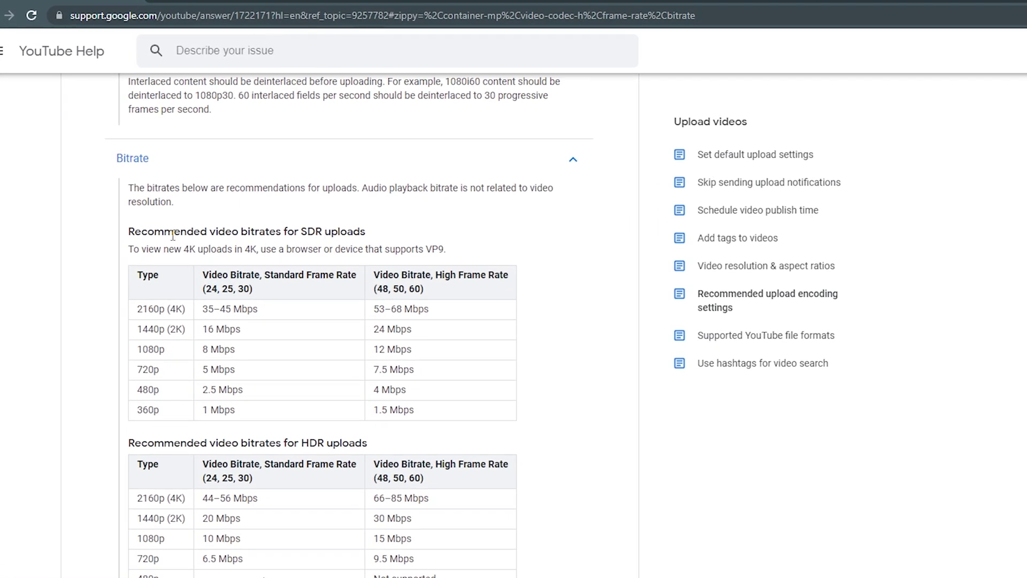
pyautogui.scroll(20, 172, 235)
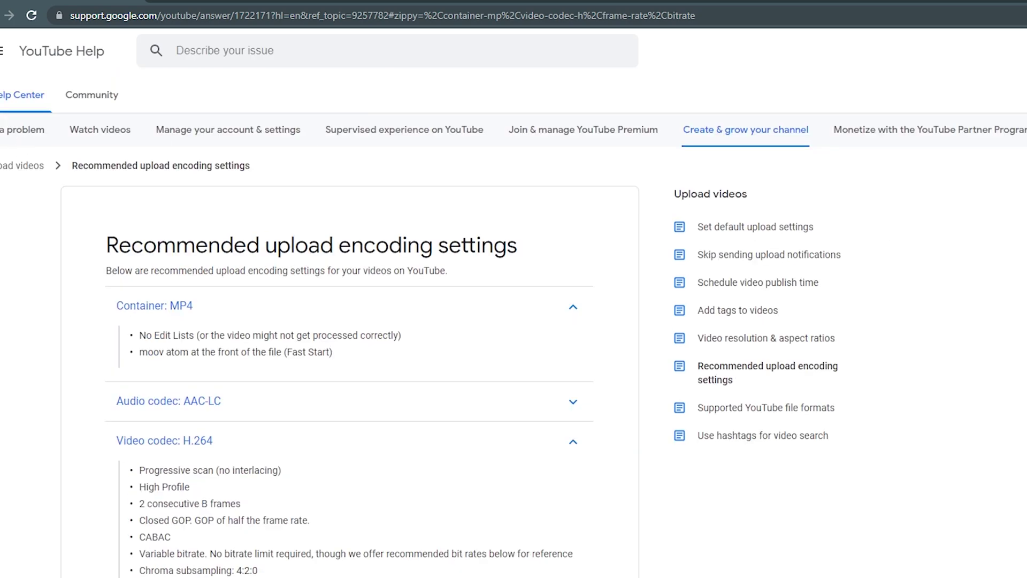
pyautogui.scroll(-6, 147, 219)
pyautogui.scroll(6, 148, 218)
pyautogui.moveTo(107, 245); pyautogui.dragTo(522, 258)
pyautogui.moveTo(1023, 64); pyautogui.dragTo(1024, 243)
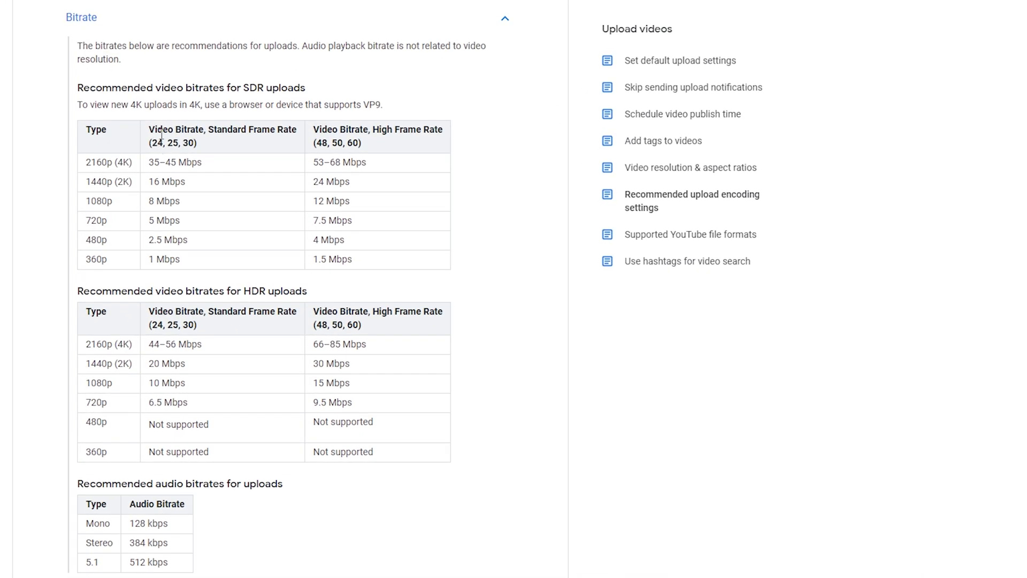
# Highlight the SDR uploads and HDR uploads headings above the recommended video bitrate tables.
pyautogui.moveTo(230, 89); pyautogui.dragTo(322, 93)
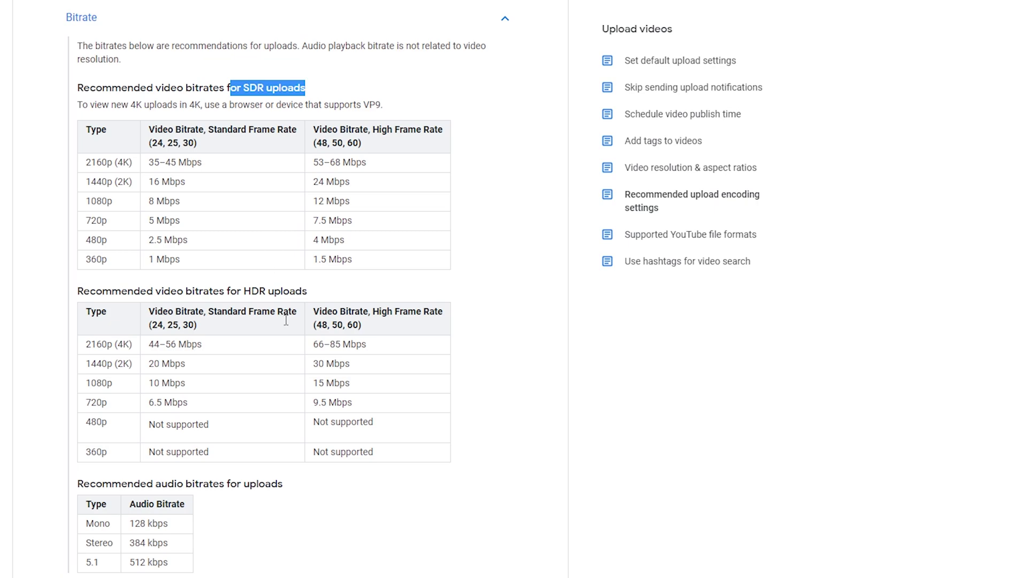
pyautogui.moveTo(226, 293); pyautogui.dragTo(325, 296)
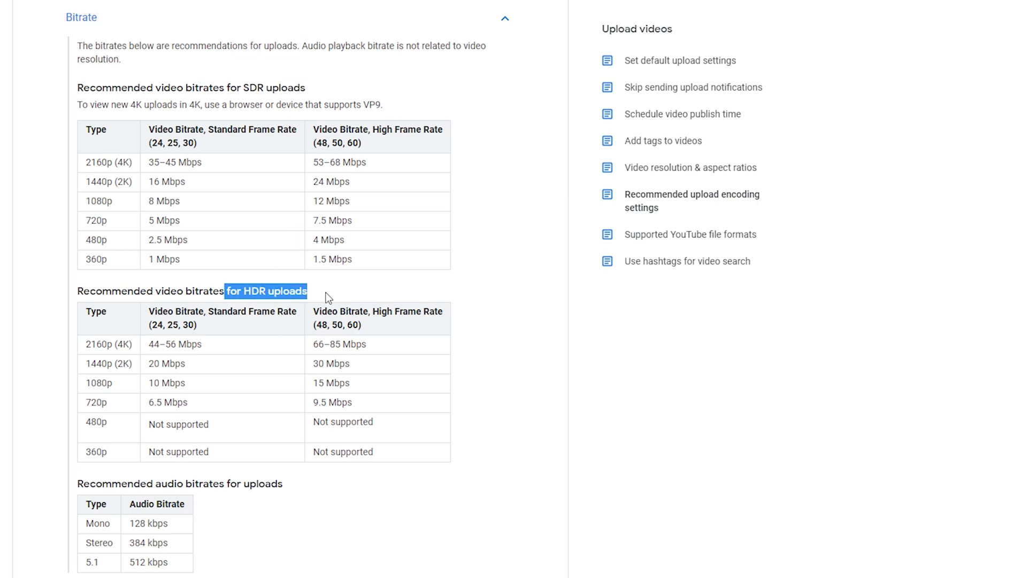
pyautogui.click(231, 300)
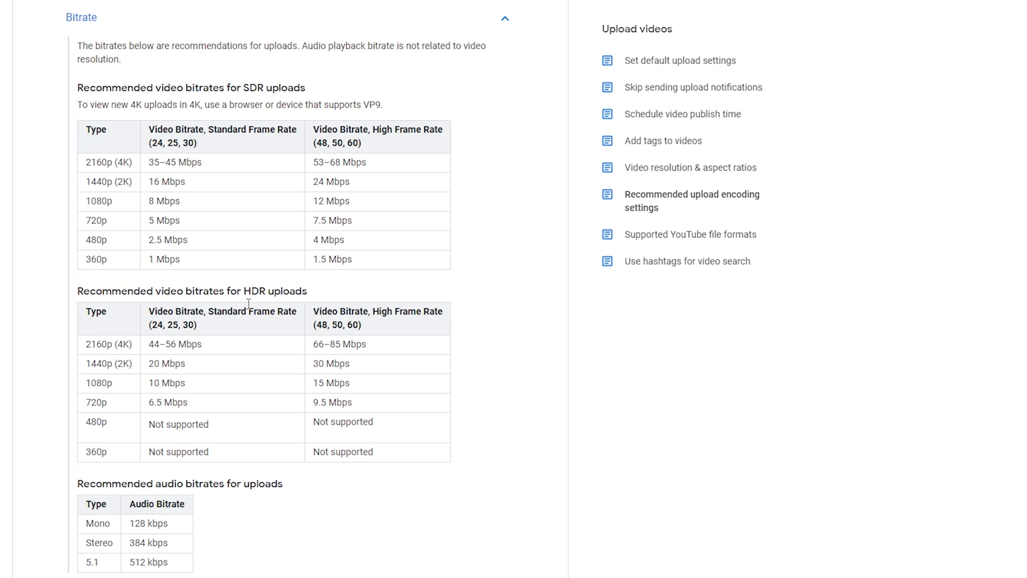
pyautogui.moveTo(227, 297); pyautogui.dragTo(315, 297)
pyautogui.click(227, 298)
pyautogui.moveTo(224, 298); pyautogui.dragTo(316, 298)
pyautogui.scroll(-1, 317, 298)
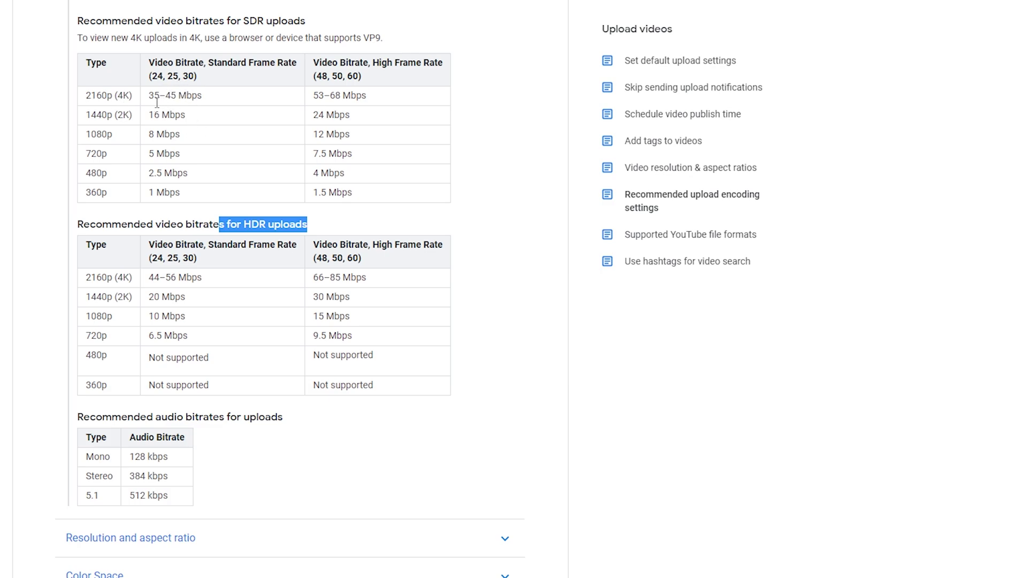
# Highlight the standard frame rates 24, 25, 30 and the matching 2160p (4K) bitrate in the SDR table.
pyautogui.moveTo(151, 84); pyautogui.dragTo(199, 84)
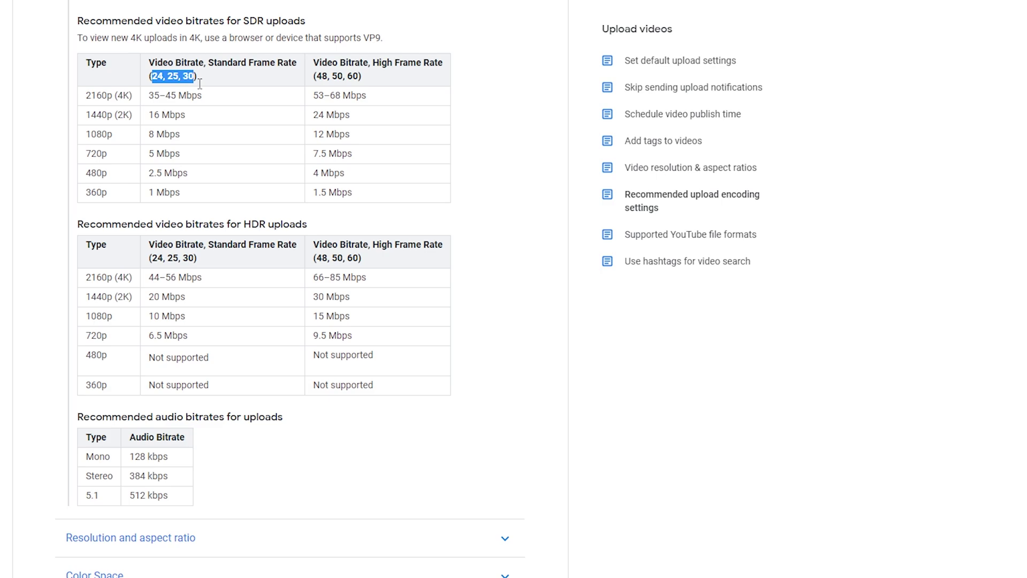
pyautogui.click(164, 85)
pyautogui.moveTo(151, 76); pyautogui.dragTo(181, 102)
pyautogui.click(196, 107)
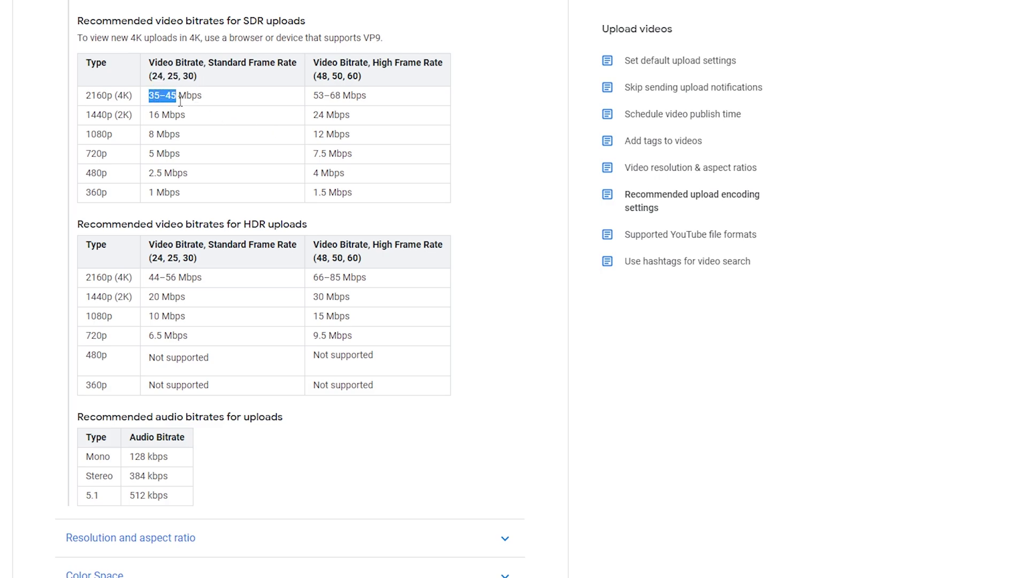
pyautogui.click(208, 97)
# Highlight the high frame rates 48, 50, 60 and the matching 2160p (4K) bitrate in the SDR table.
pyautogui.moveTo(317, 77); pyautogui.dragTo(364, 81)
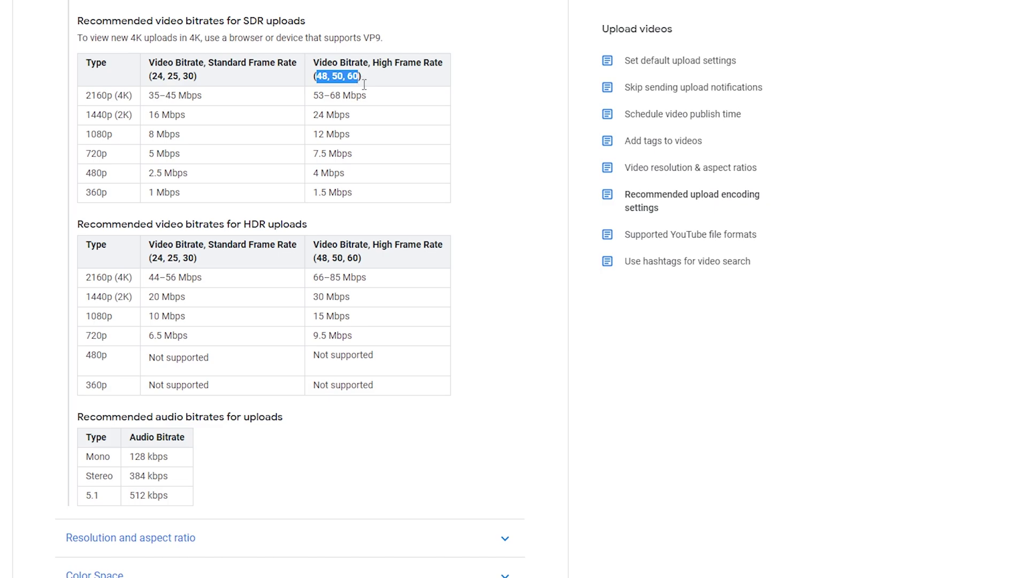
pyautogui.click(363, 84)
pyautogui.moveTo(323, 80); pyautogui.dragTo(355, 105)
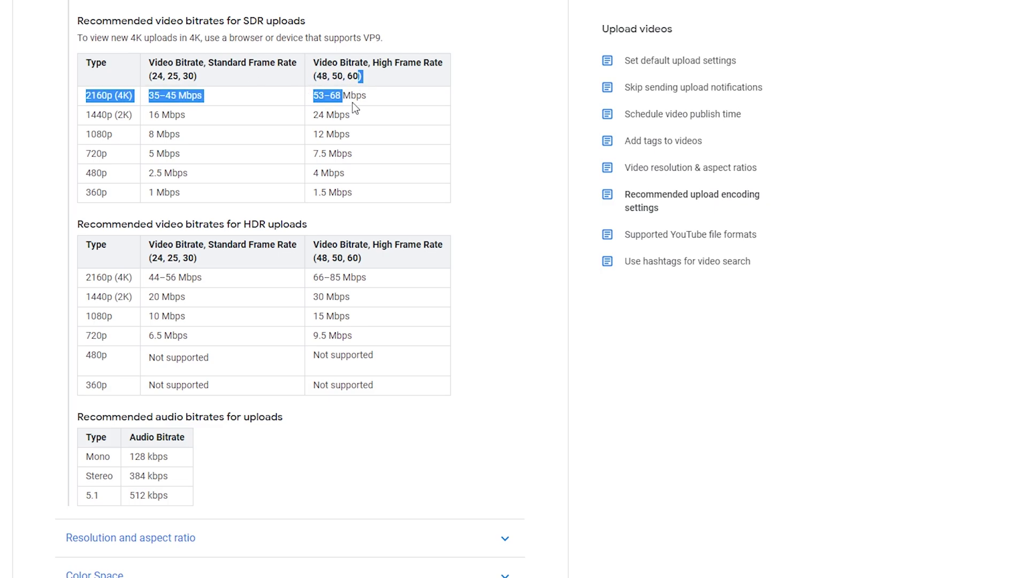
pyautogui.click(340, 118)
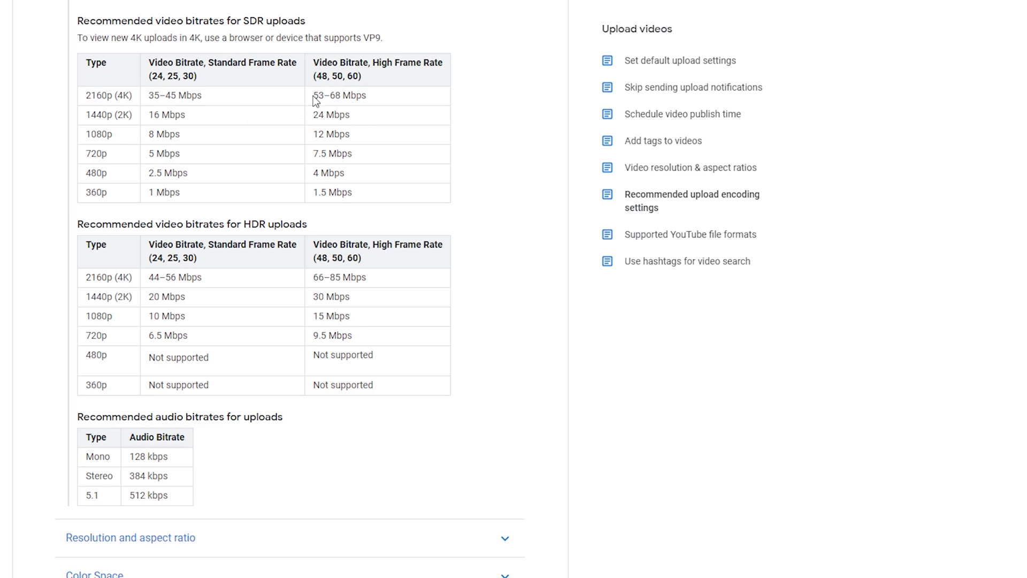
pyautogui.moveTo(313, 97); pyautogui.dragTo(367, 97)
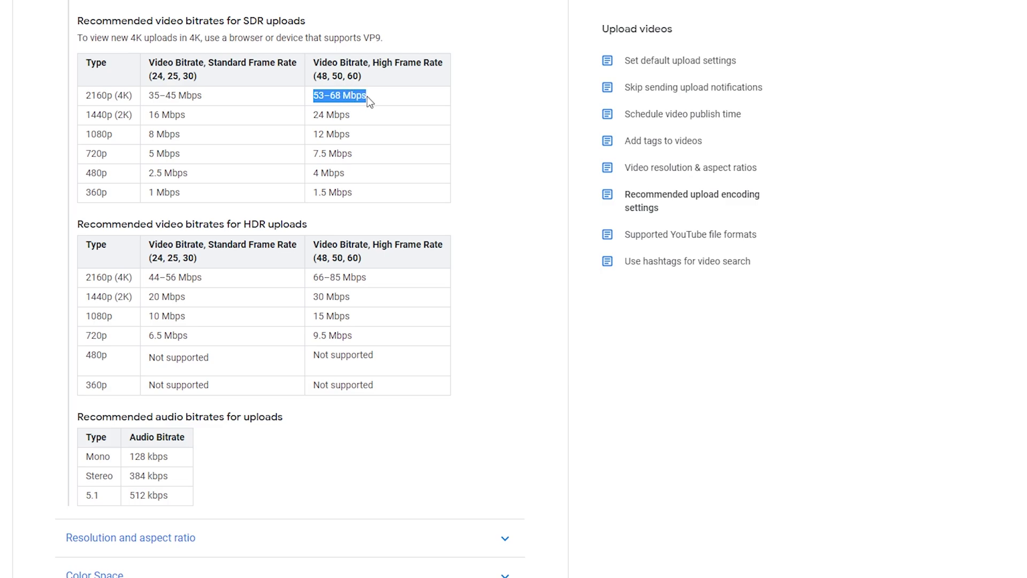
pyautogui.click(406, 126)
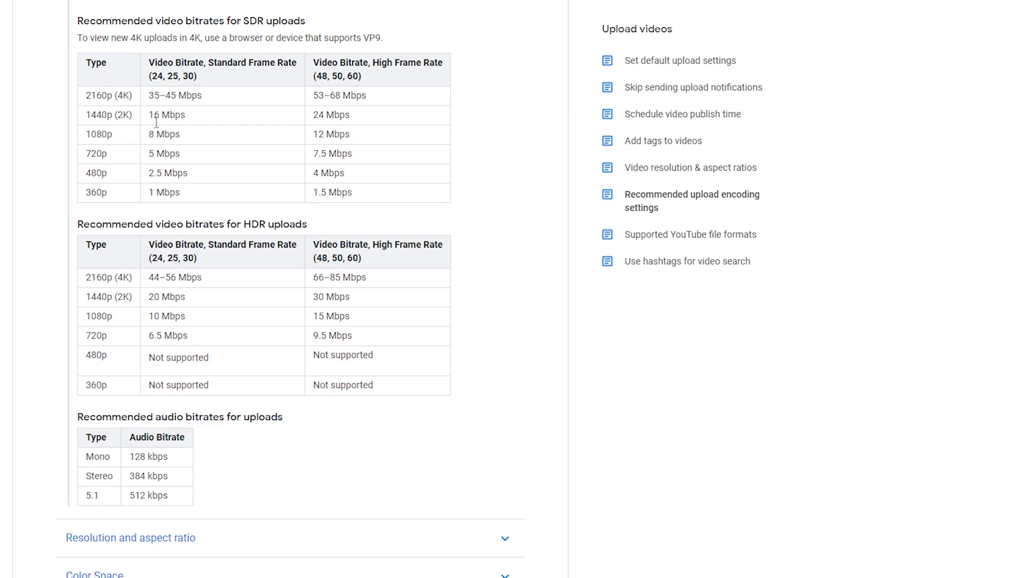
# Highlight the standard and high frame rate bitrates for 1440p (2K) in the SDR table.
pyautogui.moveTo(148, 115); pyautogui.dragTo(188, 117)
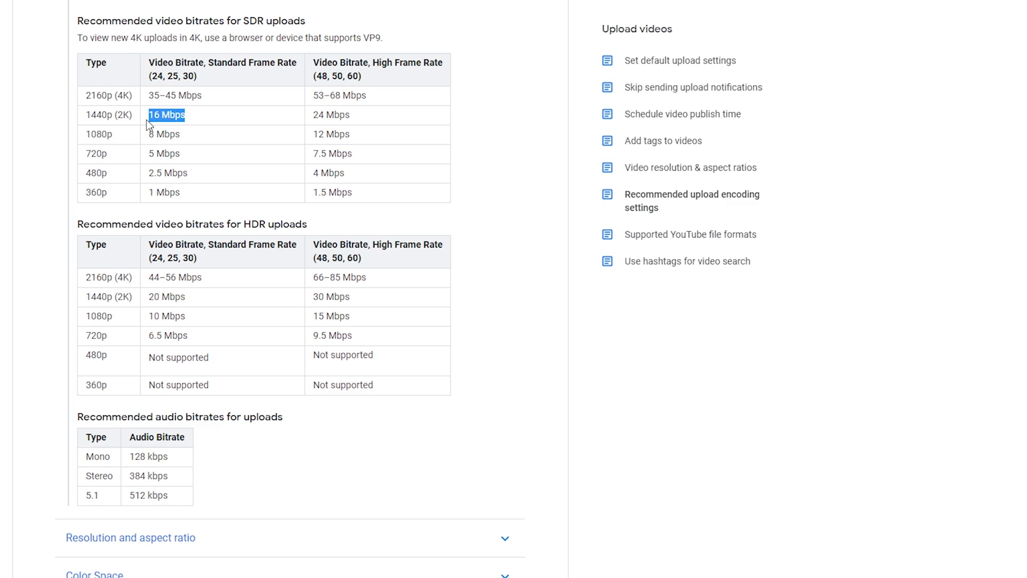
pyautogui.click(272, 119)
pyautogui.moveTo(313, 115); pyautogui.dragTo(357, 121)
pyautogui.click(345, 129)
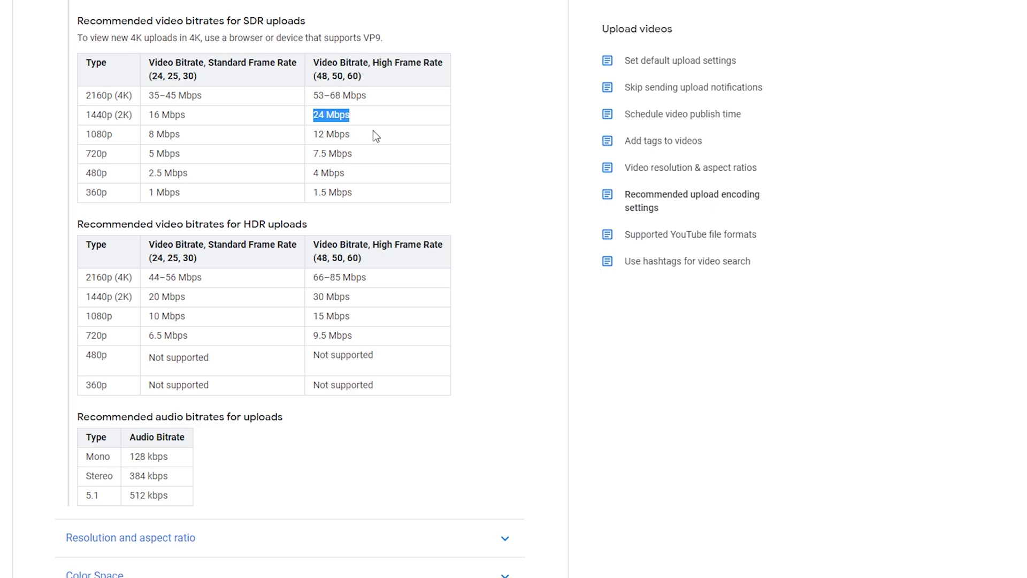
pyautogui.moveTo(187, 114); pyautogui.dragTo(156, 124)
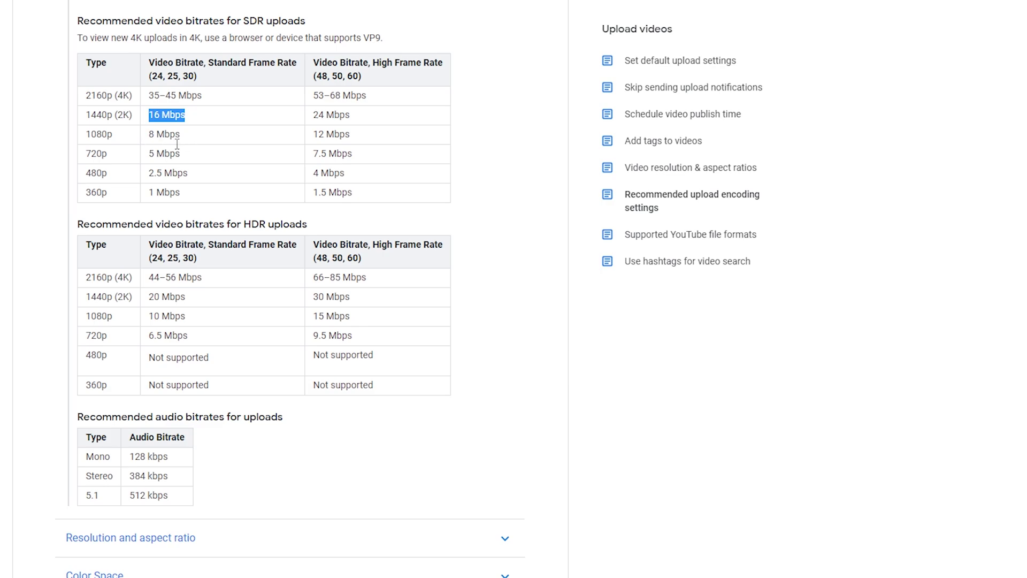
# Highlight the standard and high frame rate bitrates for 1080p in the SDR table.
pyautogui.moveTo(149, 135); pyautogui.dragTo(200, 136)
pyautogui.moveTo(149, 135); pyautogui.dragTo(184, 140)
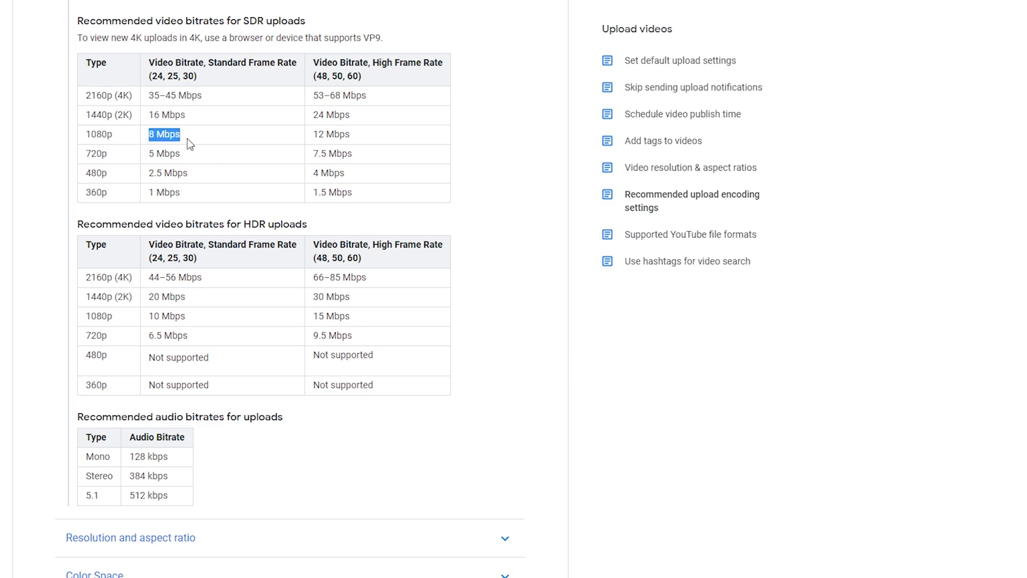
pyautogui.click(198, 136)
pyautogui.moveTo(313, 135); pyautogui.dragTo(354, 134)
pyautogui.click(368, 142)
# Highlight the 1440p (2K) label and its two SDR bitrates, followed by the 1080p bitrates in the same table.
pyautogui.tripleClick(120, 123)
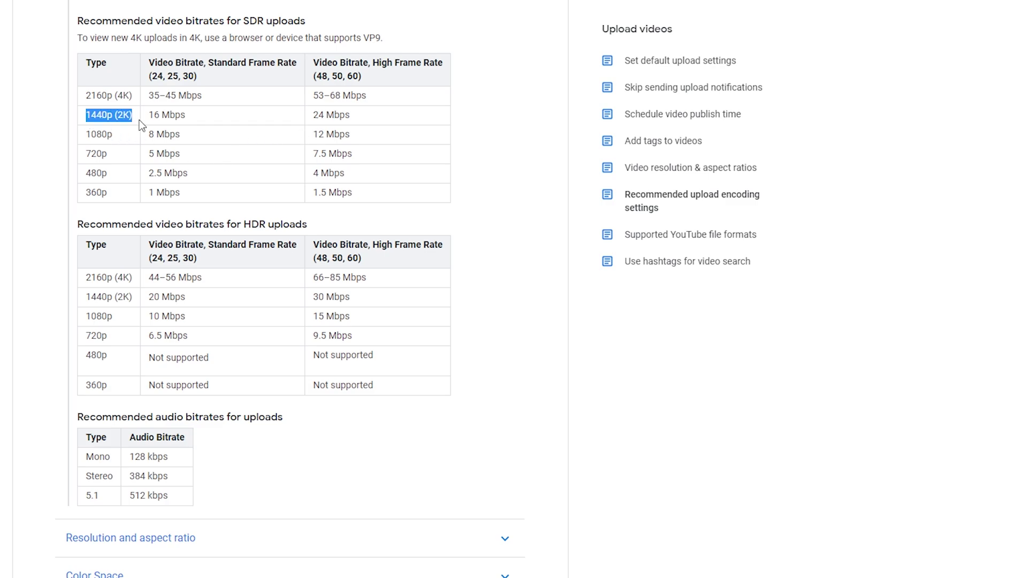
pyautogui.click(200, 124)
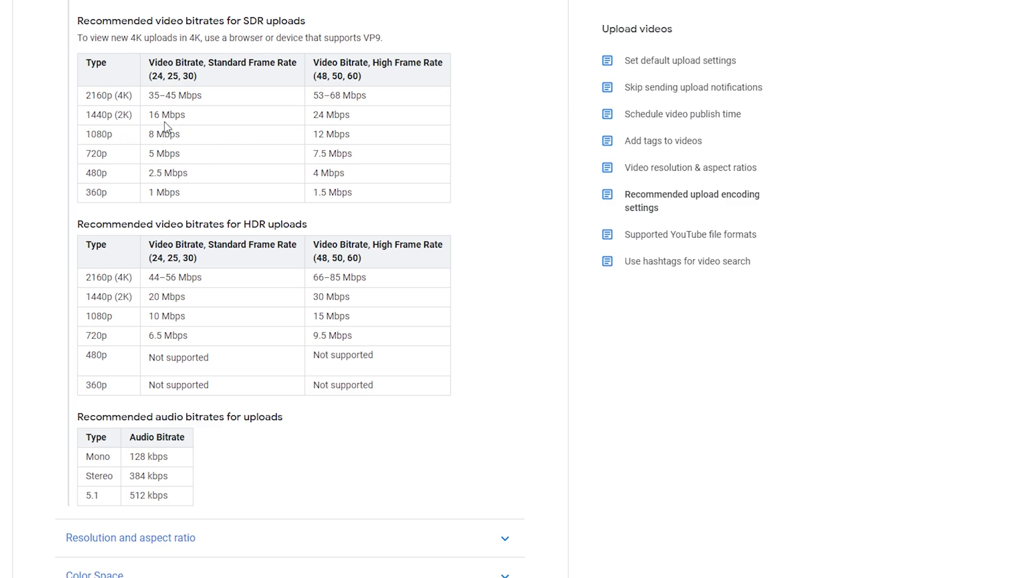
pyautogui.moveTo(157, 121); pyautogui.dragTo(353, 115)
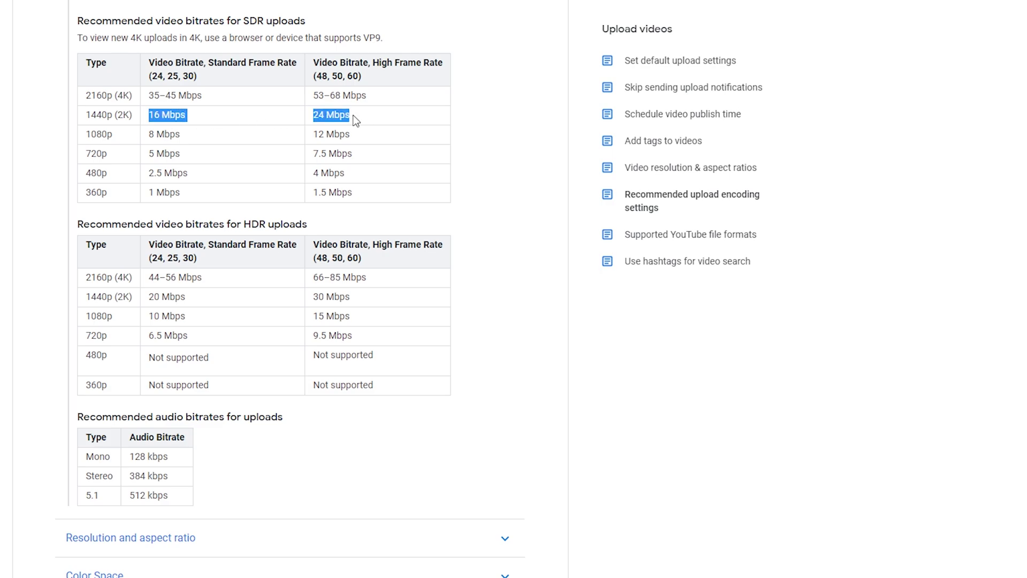
pyautogui.click(235, 147)
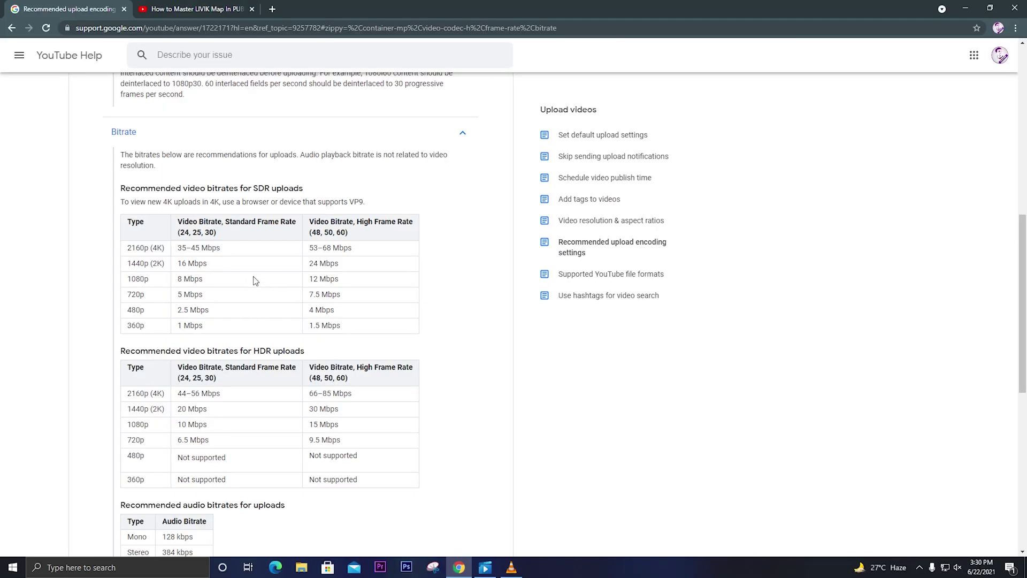
pyautogui.moveTo(177, 278); pyautogui.dragTo(341, 279)
pyautogui.click(227, 281)
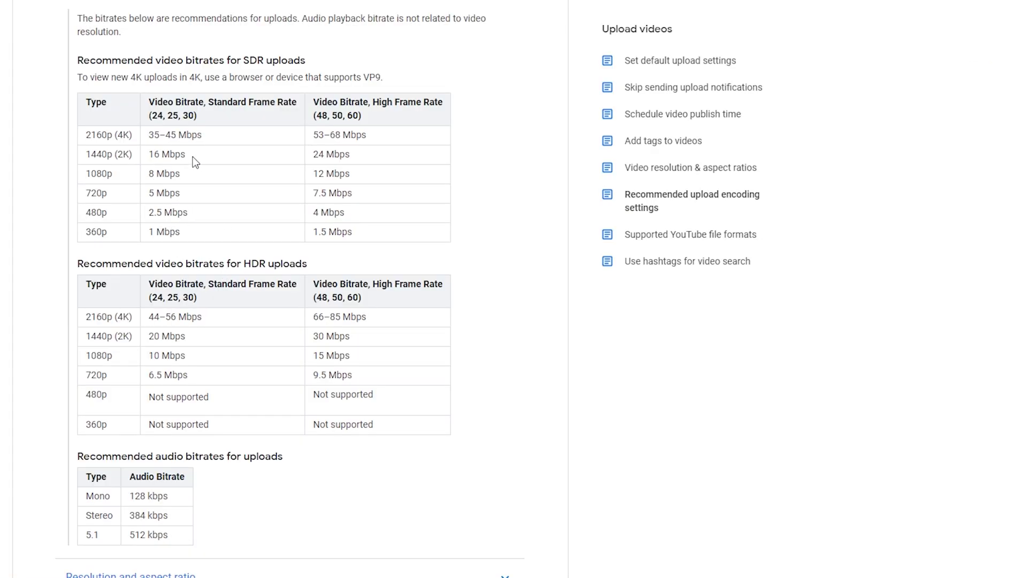
# Highlight the Mono, Stereo and 5.1 entries in the recommended audio bitrates table.
pyautogui.scroll(-3, 241, 182)
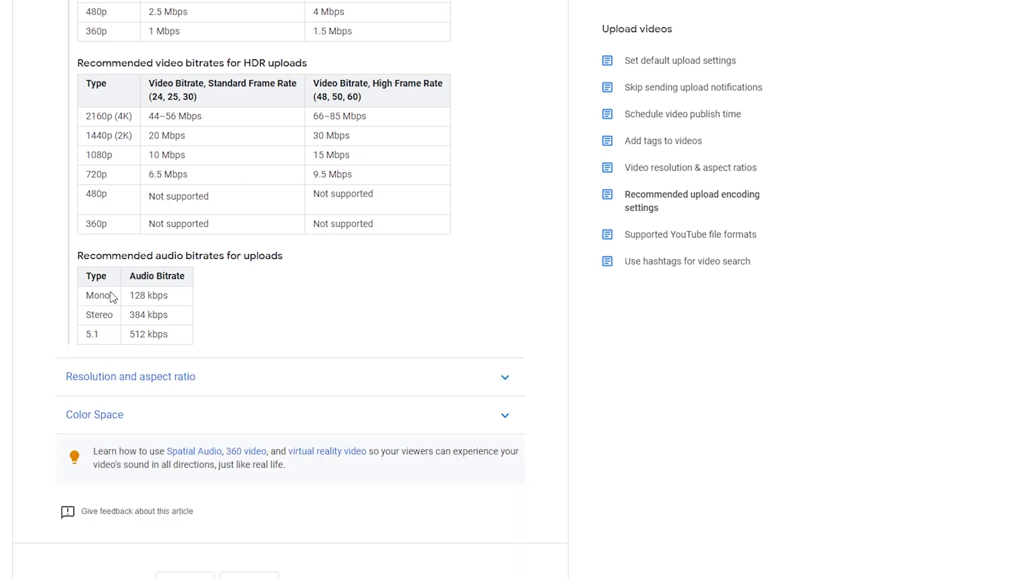
pyautogui.moveTo(105, 294); pyautogui.dragTo(81, 300)
pyautogui.moveTo(146, 296); pyautogui.dragTo(191, 319)
pyautogui.click(154, 325)
pyautogui.click(201, 327)
pyautogui.moveTo(101, 335); pyautogui.dragTo(97, 341)
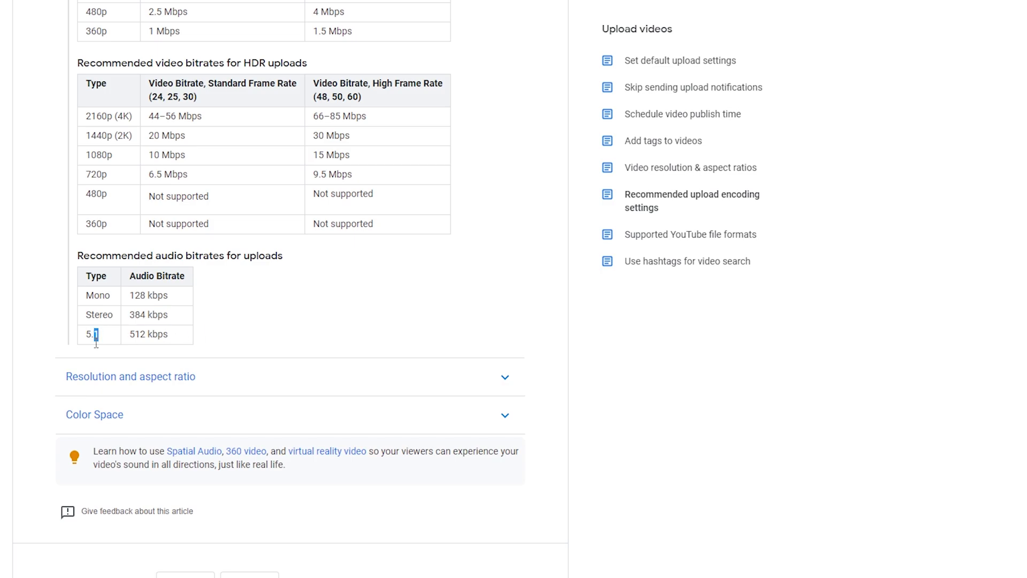
pyautogui.click(318, 331)
# Return to the SDR table and highlight across the 1440p (2K) row's two bitrates.
pyautogui.scroll(1, 162, 326)
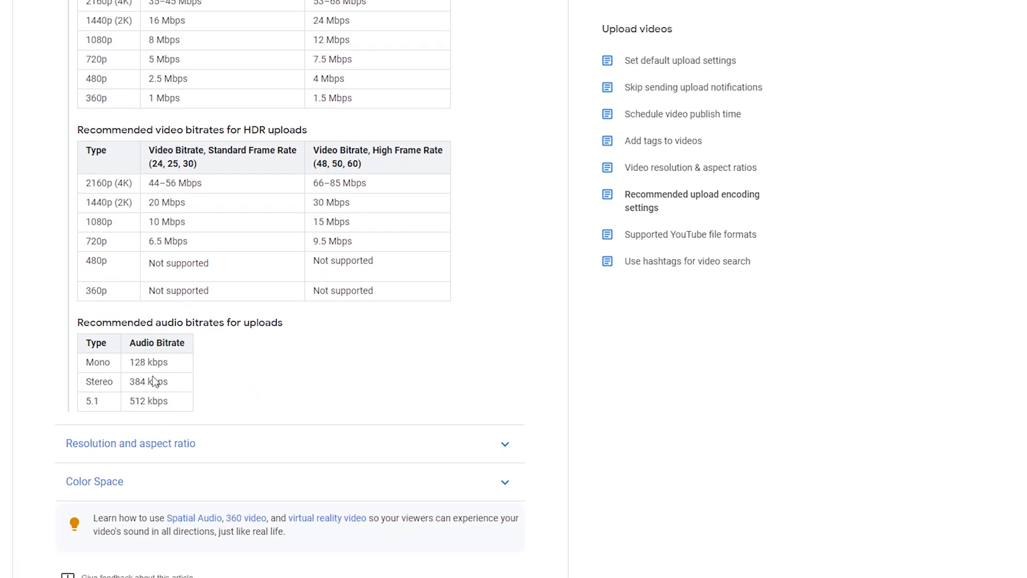
pyautogui.scroll(1, 151, 374)
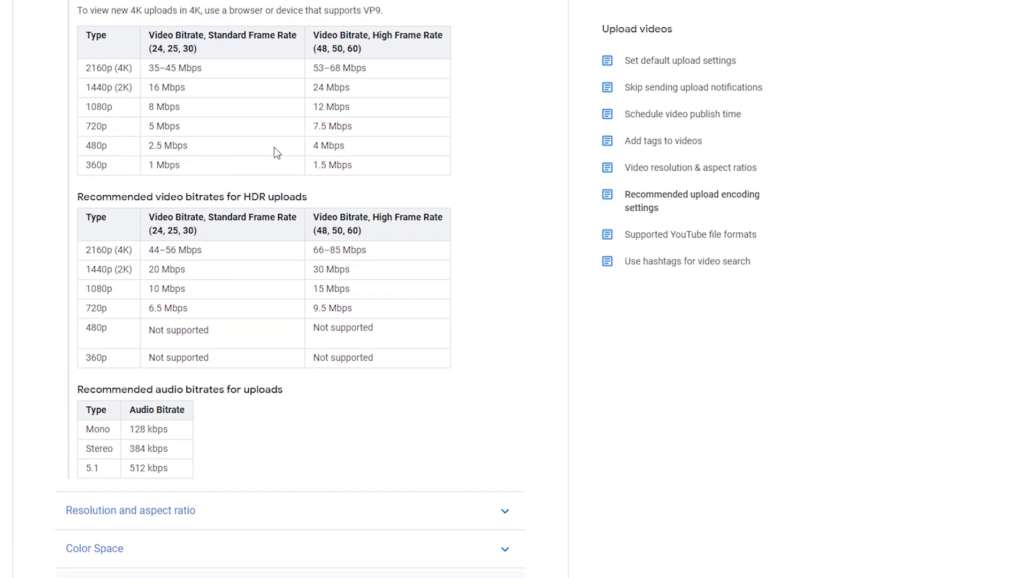
pyautogui.moveTo(283, 79); pyautogui.dragTo(165, 94)
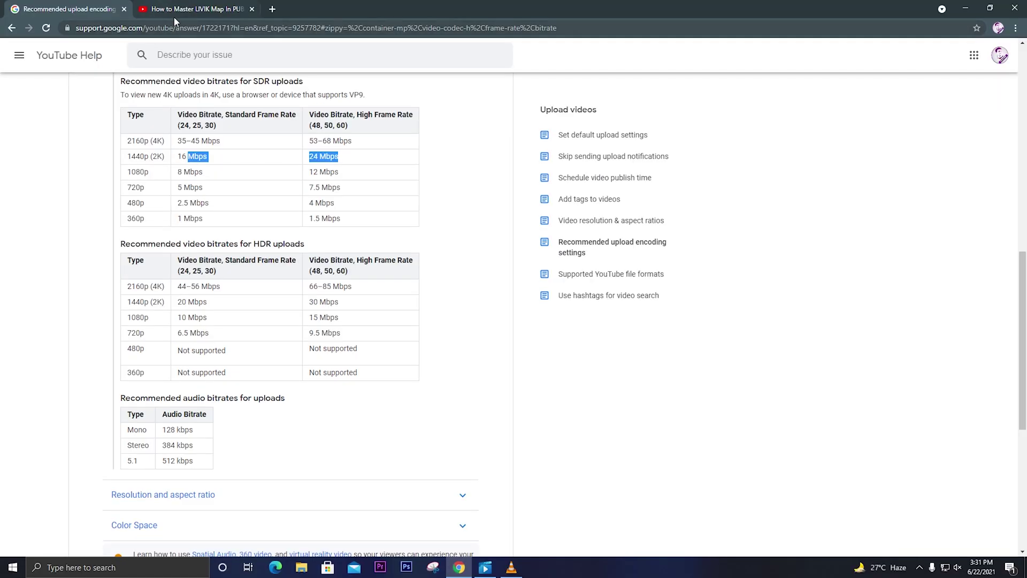
# Switch to the LIVIK Map gameplay video on YouTube and check its playback quality options.
pyautogui.click(175, 11)
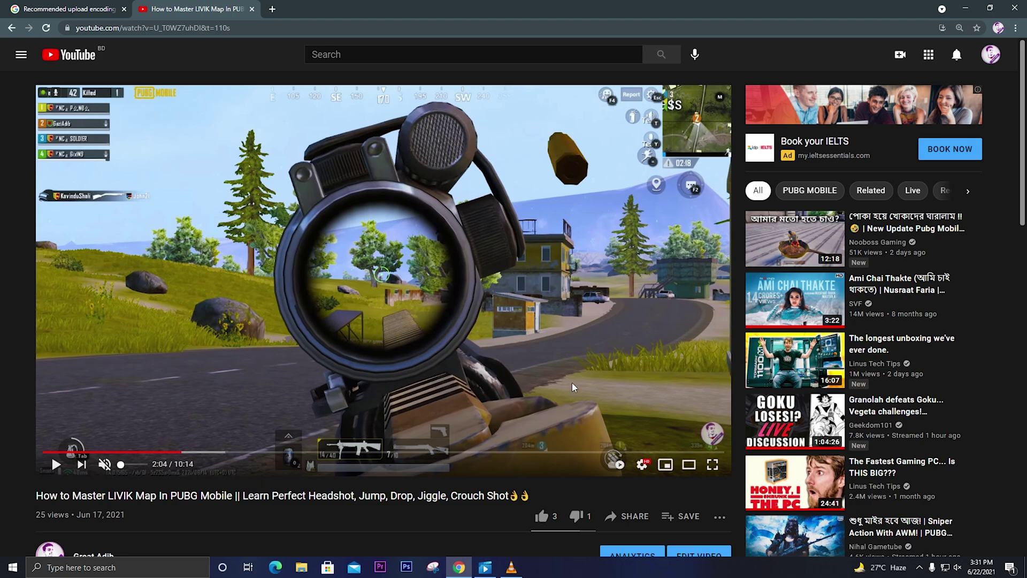
pyautogui.click(642, 464)
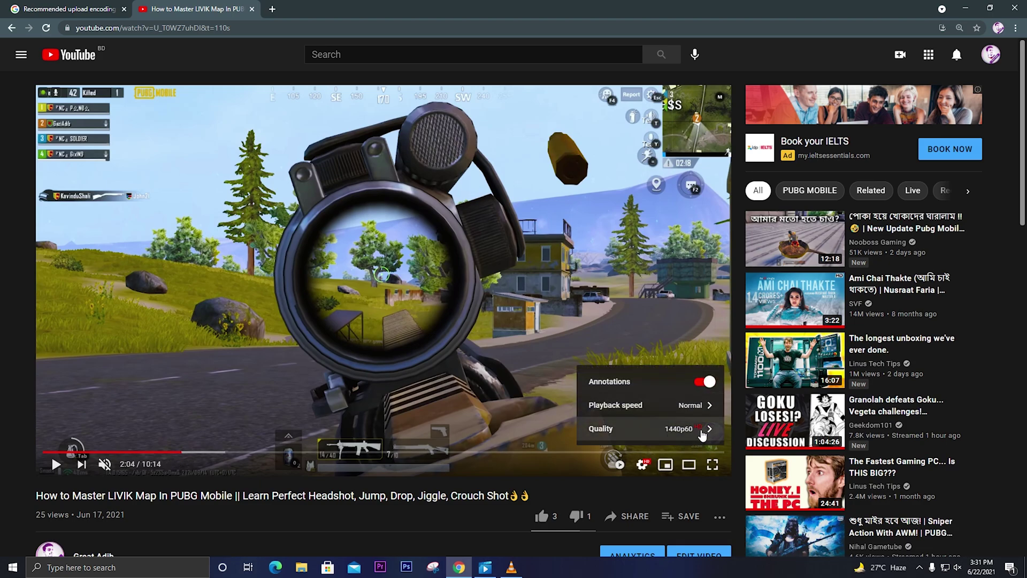
pyautogui.click(695, 431)
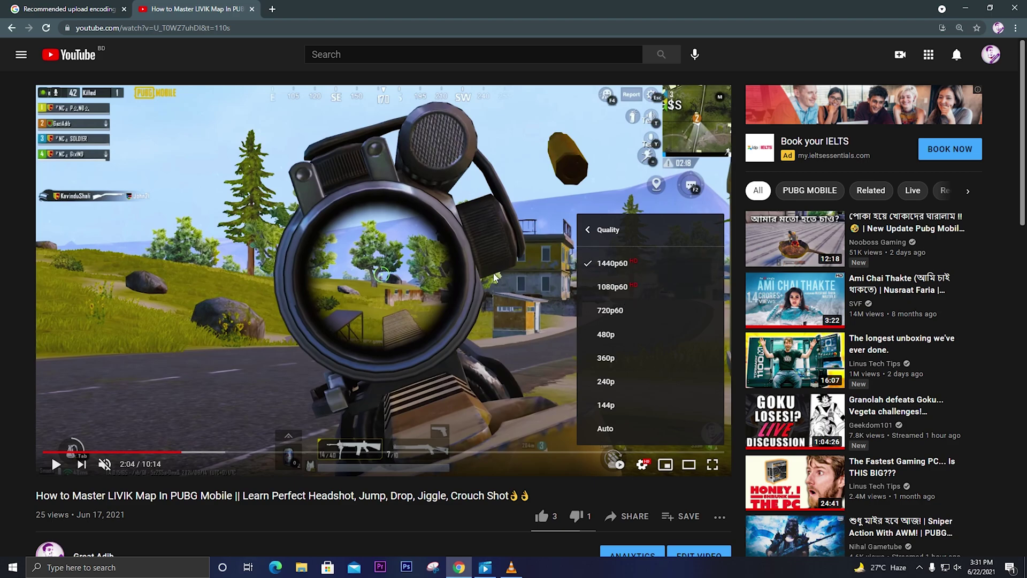
pyautogui.click(495, 278)
# Play the gameplay video in full screen, skip ahead in it, and return to the normal view.
pyautogui.doubleClick(494, 277)
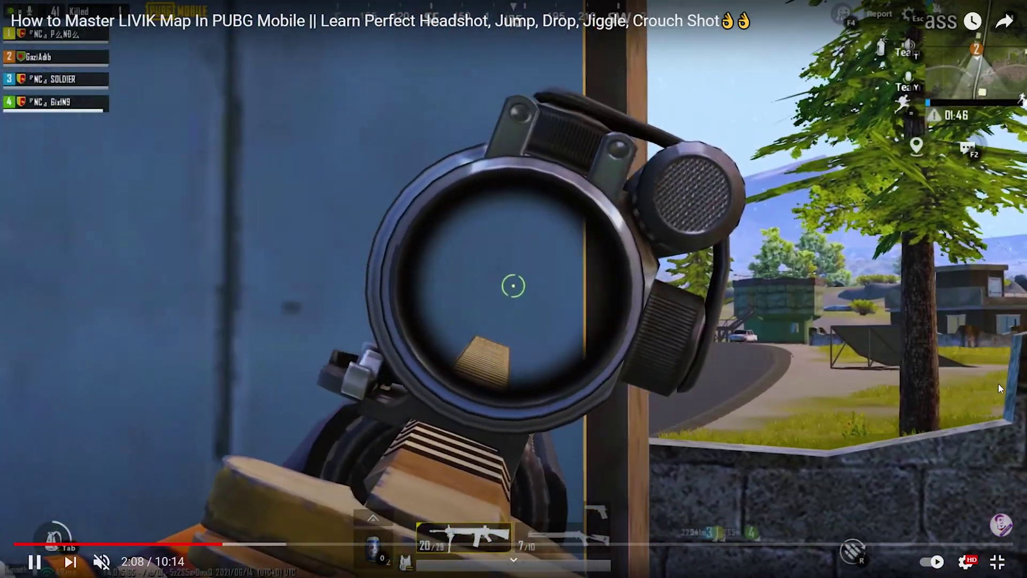
pyautogui.press('Right')
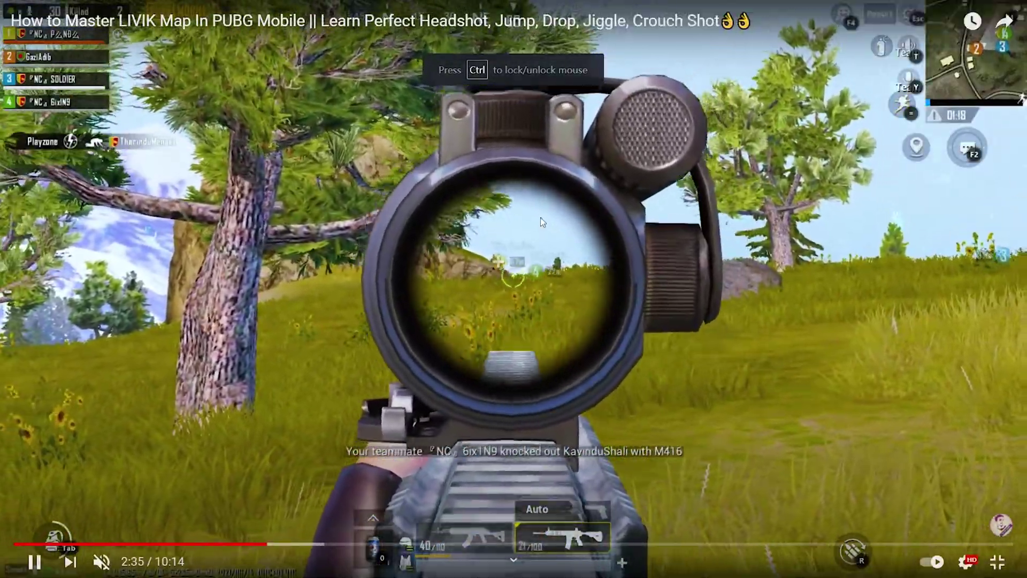
pyautogui.doubleClick(540, 217)
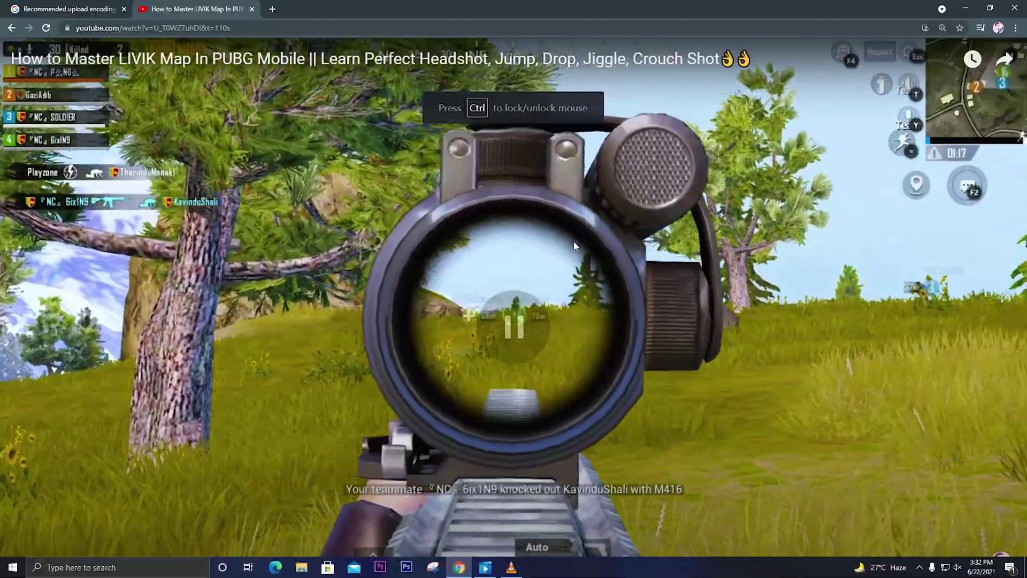
# Go back to the YouTube Help page and highlight the note about using a browser or device that supports VP9.
pyautogui.hotkey('ctrl', 'Tab')
pyautogui.scroll(2, 309, 205)
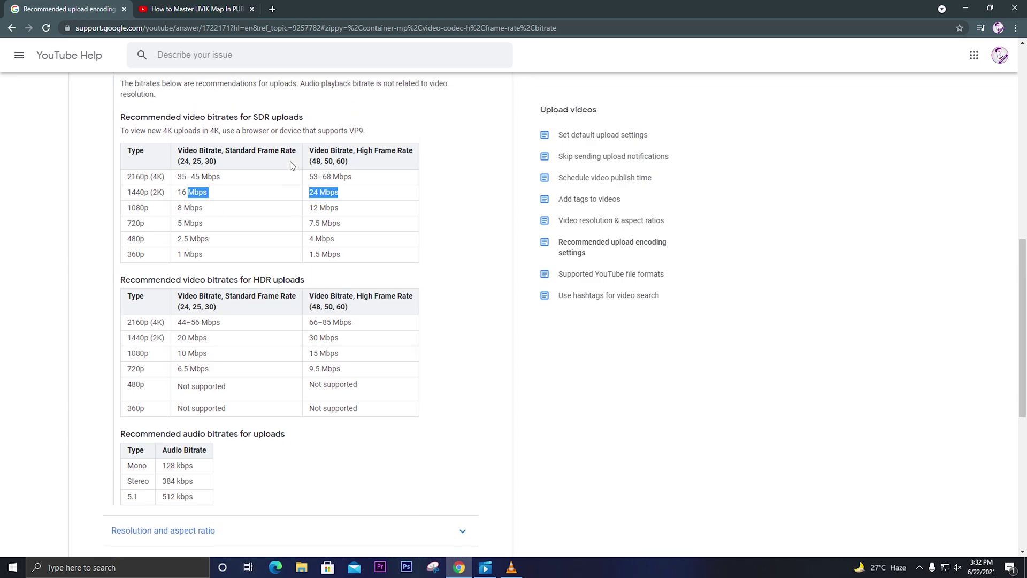
pyautogui.moveTo(246, 204); pyautogui.dragTo(370, 205)
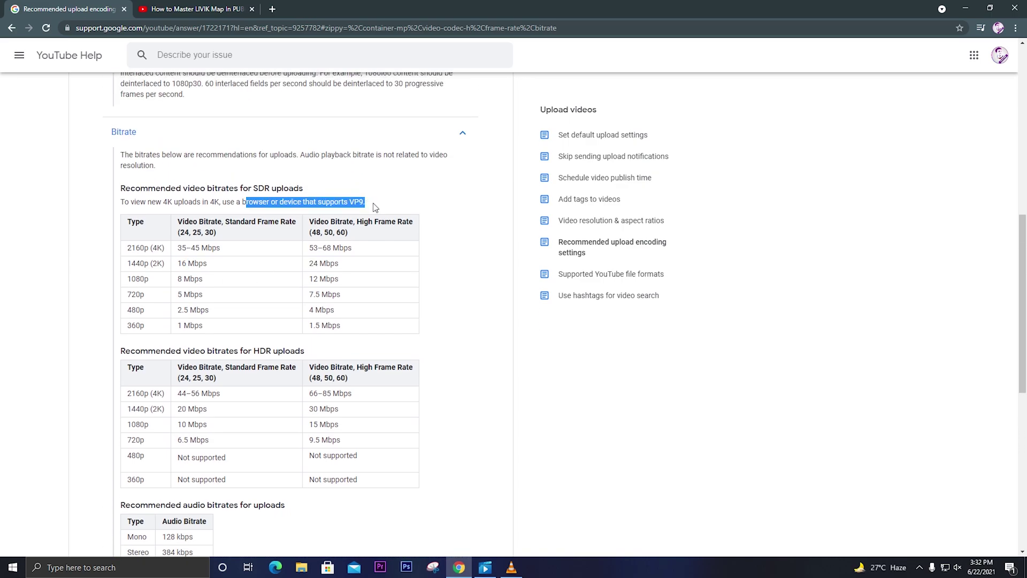
pyautogui.click(374, 208)
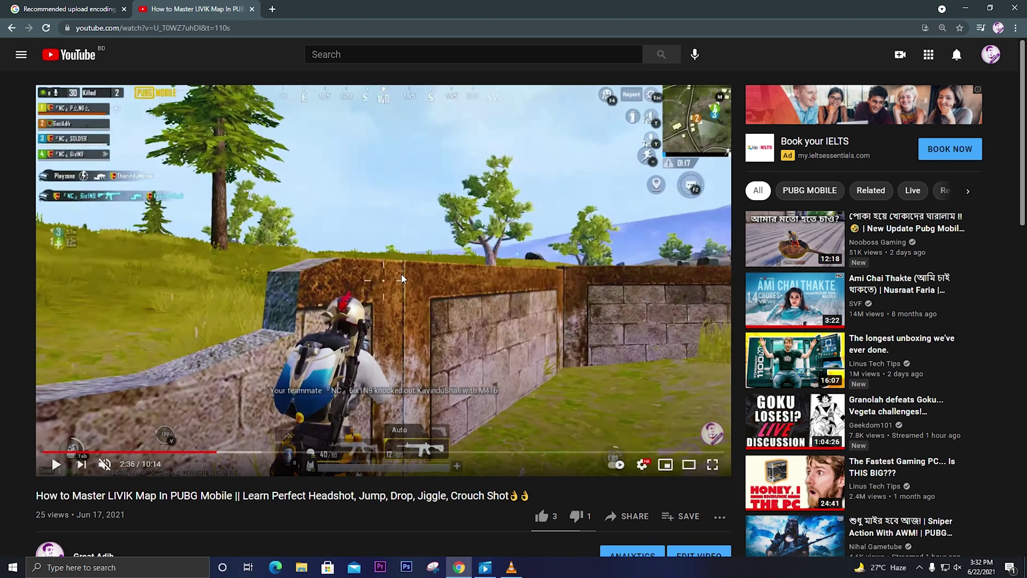
# Watch more of the LIVIK Map gameplay video in full screen and leave full screen again.
pyautogui.doubleClick(474, 407)
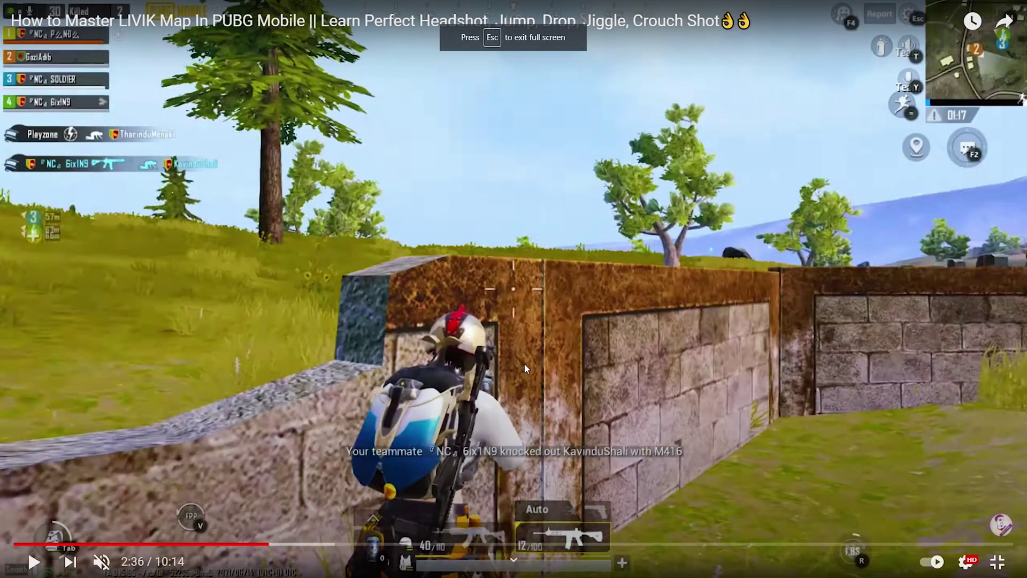
pyautogui.click(496, 366)
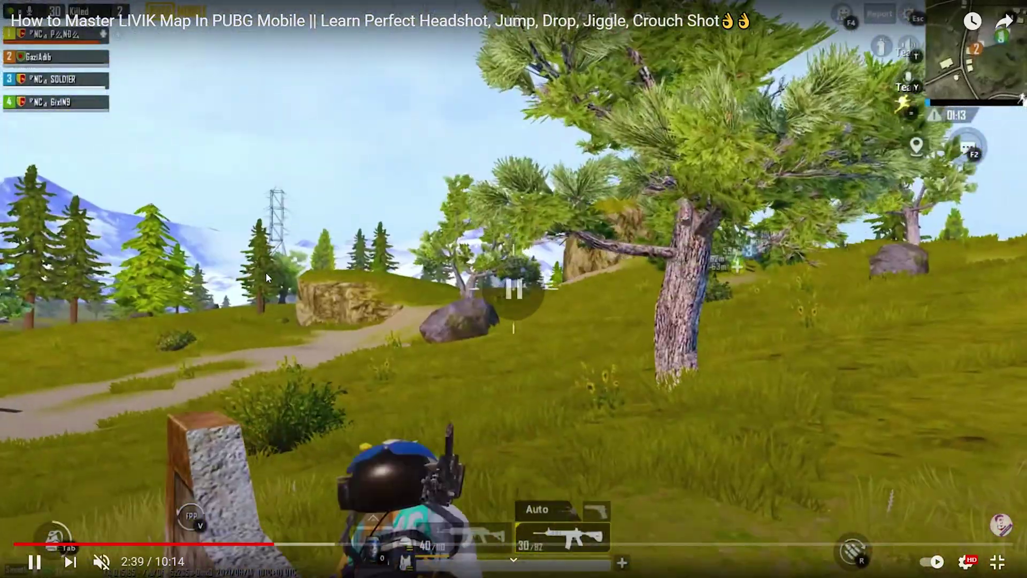
pyautogui.doubleClick(265, 272)
pyautogui.click(377, 197)
# Switch to Adobe Premiere Pro and open the recent pubg project.
pyautogui.click(378, 568)
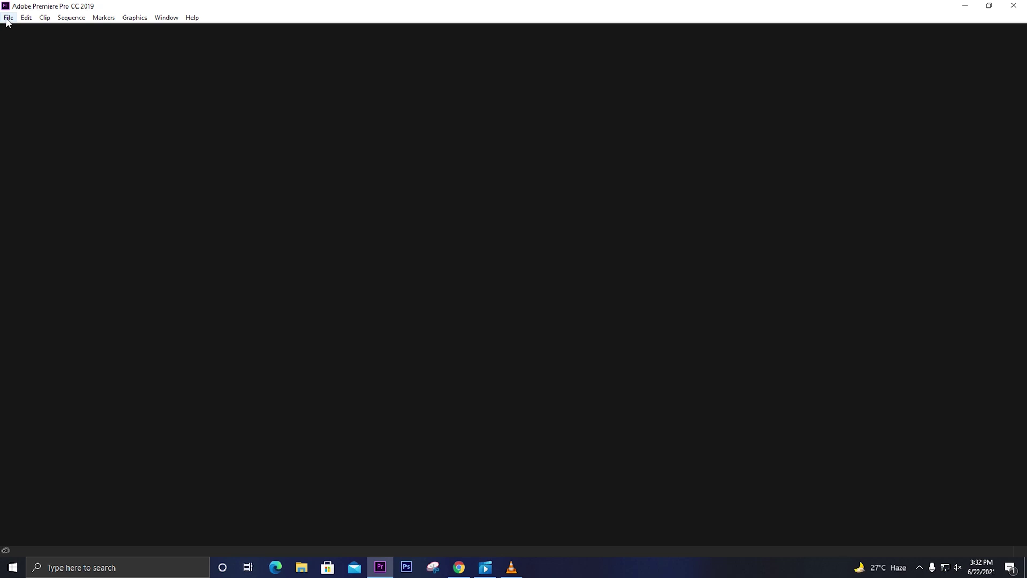
pyautogui.click(8, 17)
pyautogui.moveTo(21, 65)
pyautogui.click(259, 66)
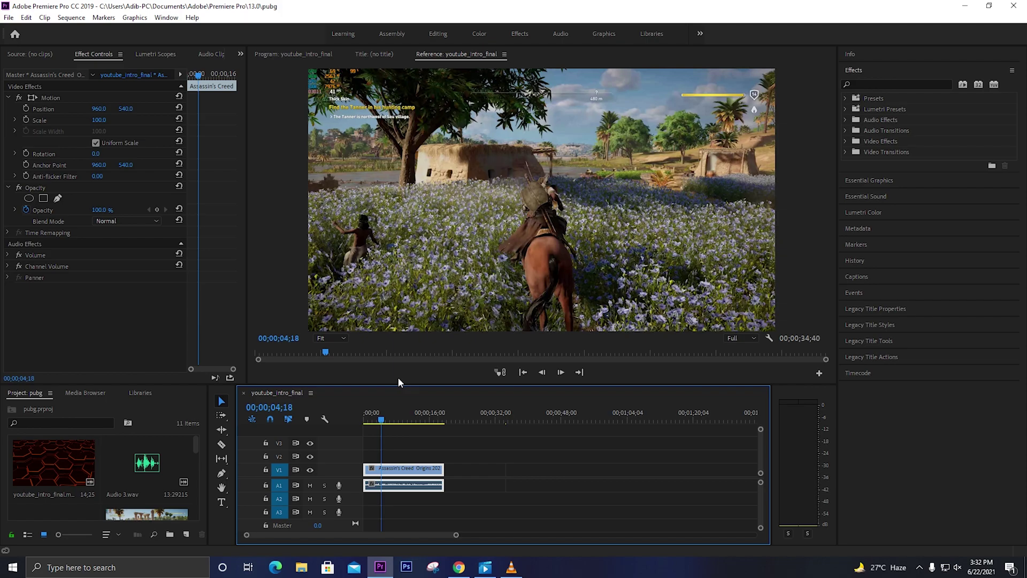
pyautogui.hotkey('ctrl', 'm')
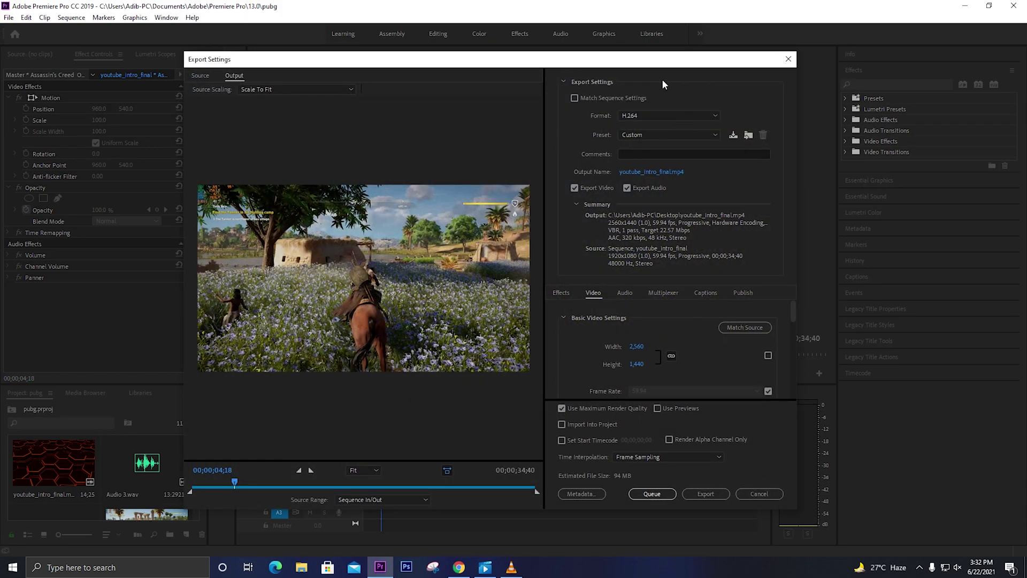
pyautogui.moveTo(544, 64); pyautogui.dragTo(529, 67)
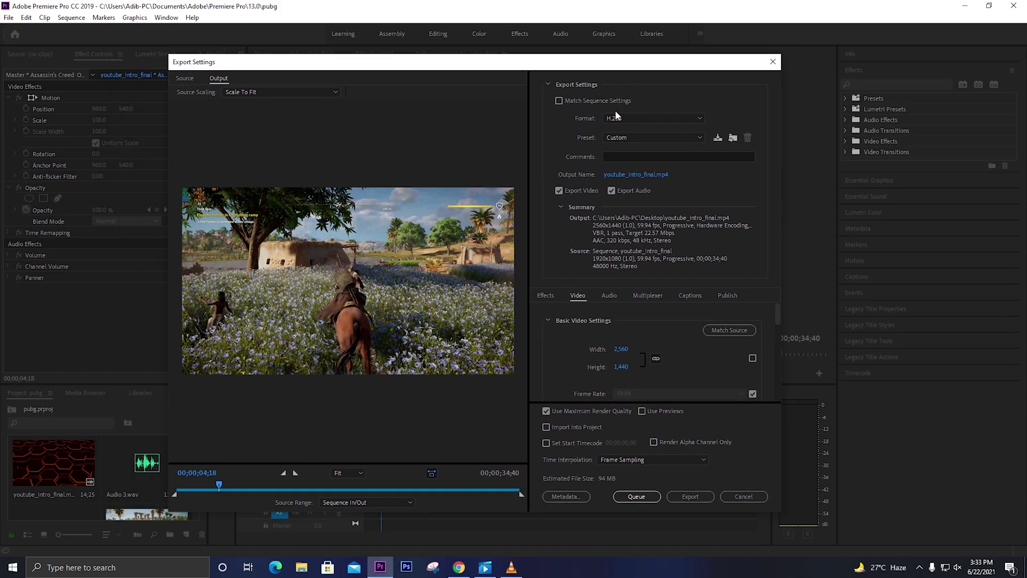
pyautogui.click(769, 70)
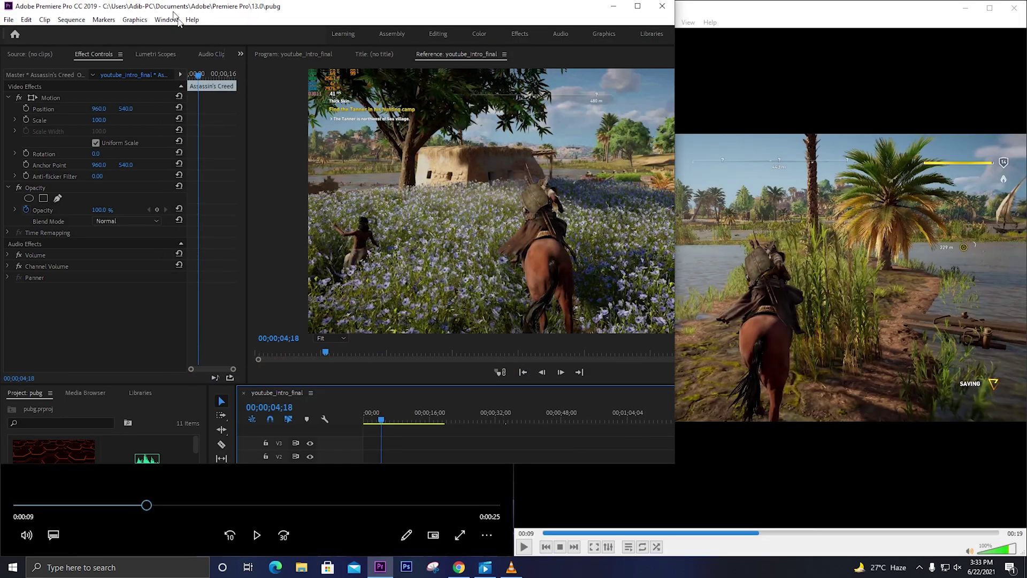
# Shrink the Premiere Pro window, open the media export settings for the youtube_intro_final sequence, and move the preview to the first frame.
pyautogui.press('super+Down')
pyautogui.click(62, 55)
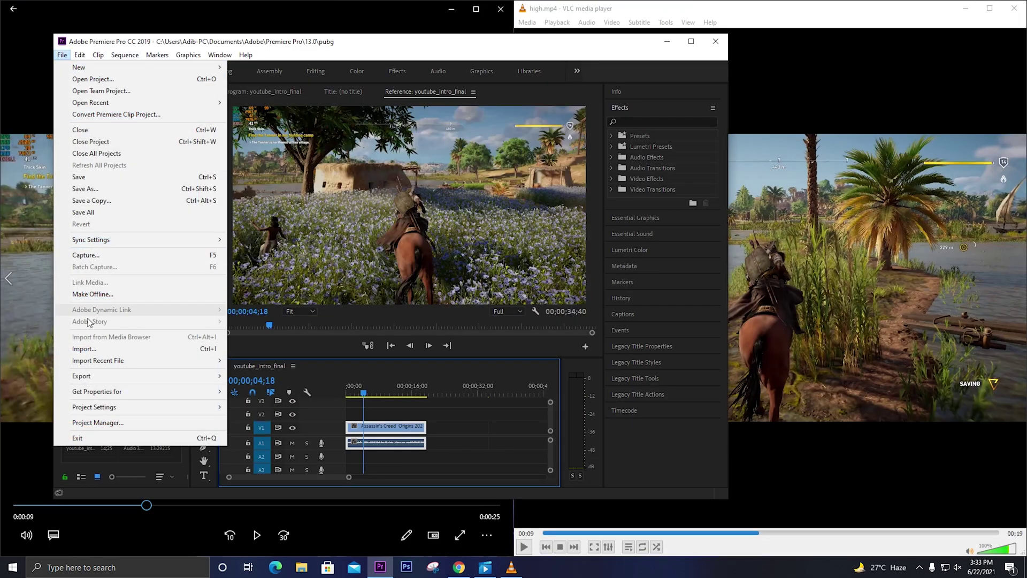
pyautogui.moveTo(102, 375)
pyautogui.click(249, 376)
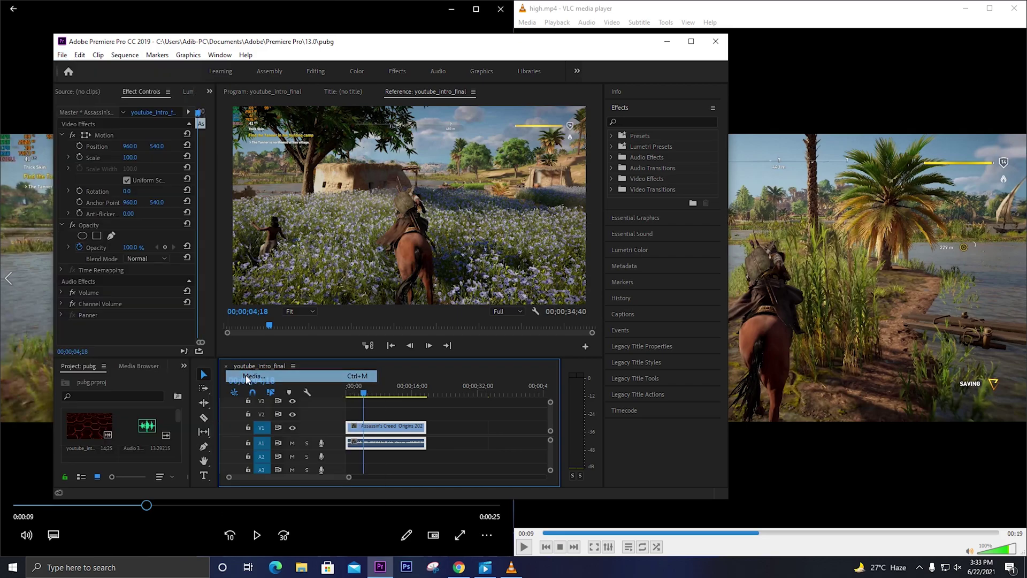
pyautogui.moveTo(663, 68)
pyautogui.mouseDown()
pyautogui.moveTo(676, 44)
pyautogui.moveTo(657, 56)
pyautogui.mouseUp()
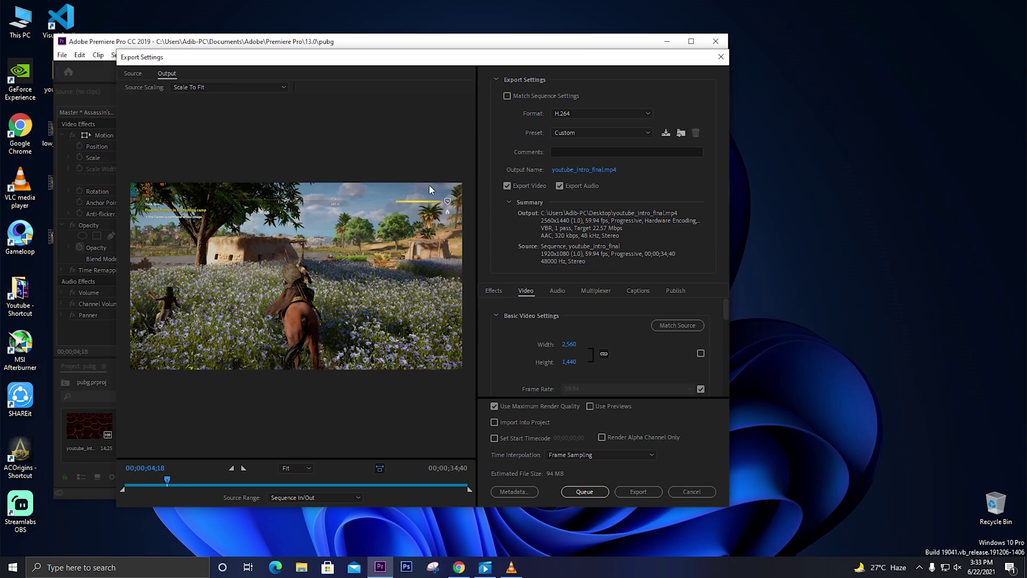
pyautogui.moveTo(168, 481); pyautogui.dragTo(109, 473)
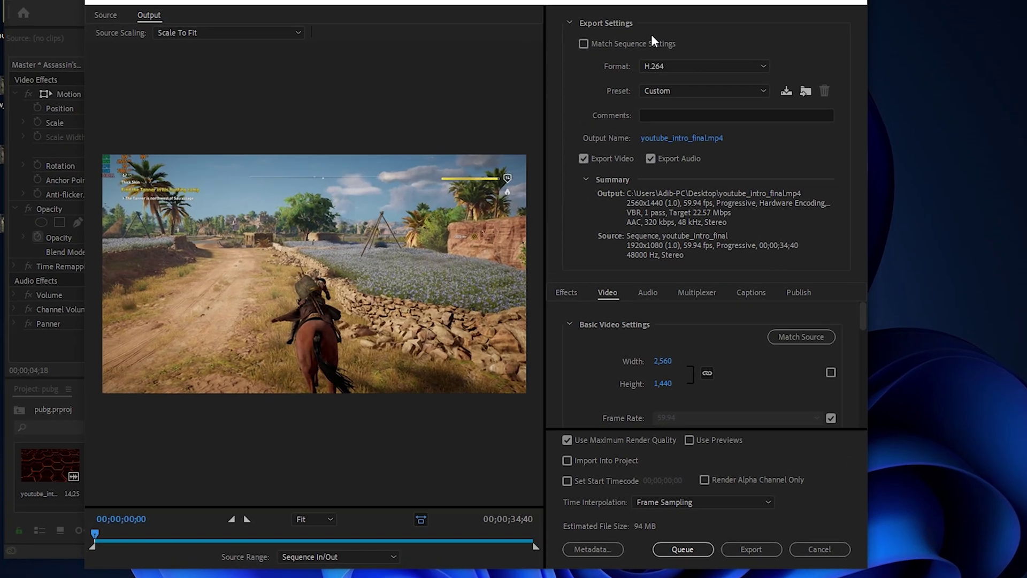
# Set the export format to H.264 with the Match Source - High bitrate preset and bring the encoding settings into view.
pyautogui.click(671, 58)
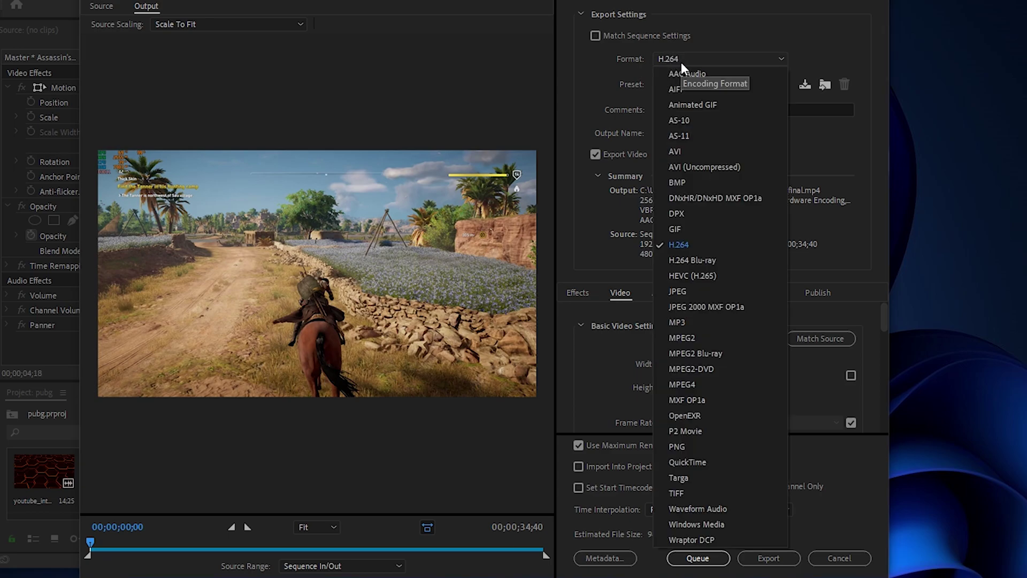
pyautogui.click(694, 248)
pyautogui.click(706, 84)
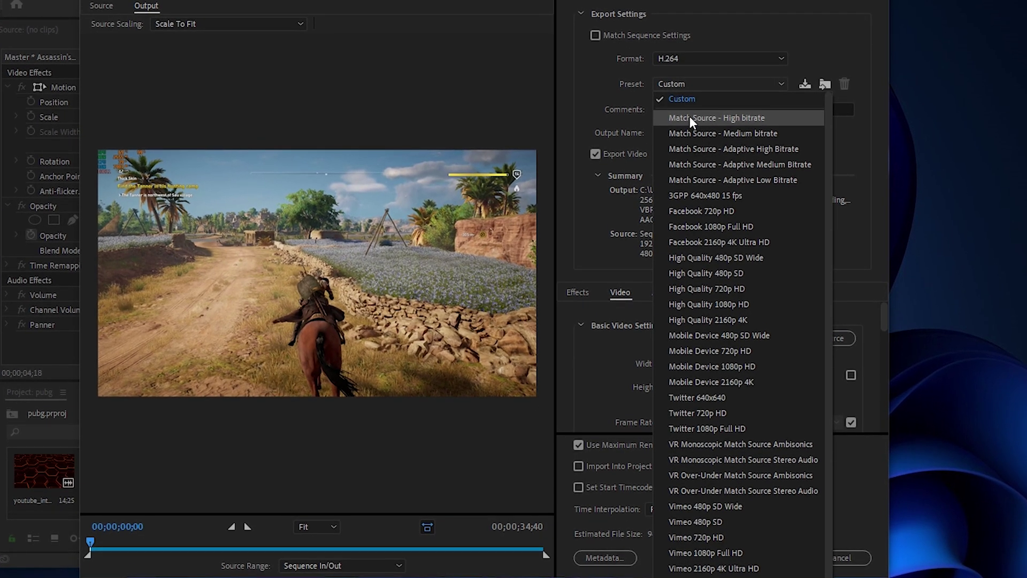
pyautogui.click(724, 117)
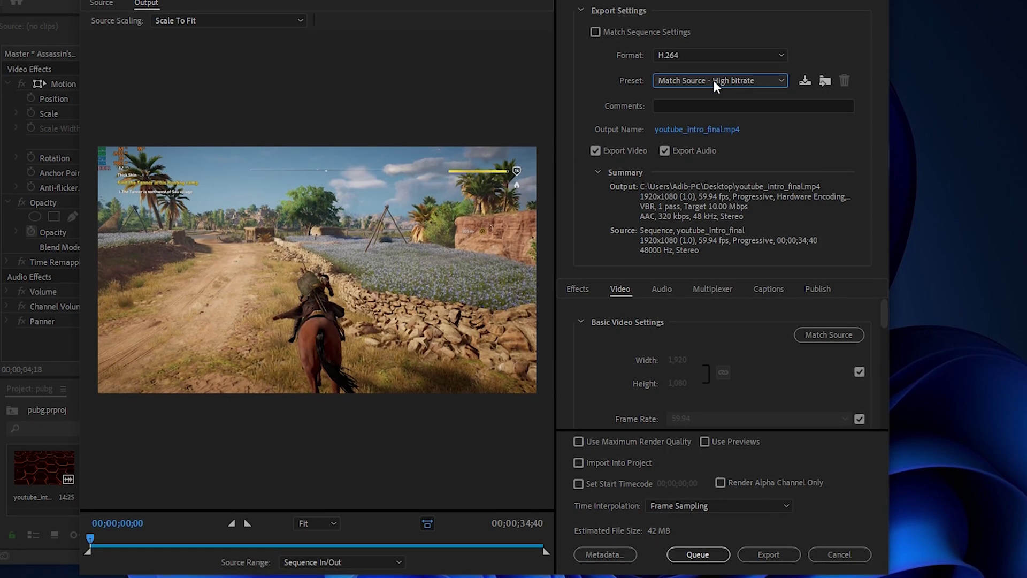
pyautogui.scroll(-6, 643, 340)
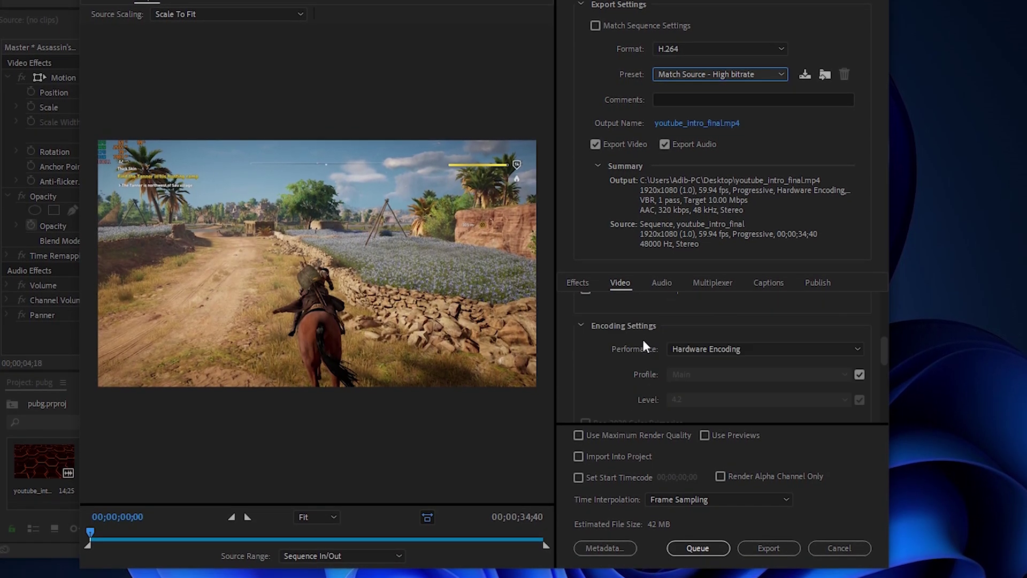
# Try the High Quality 2160p 4K preset with the target bitrate lowered to 62.84 Mbps.
pyautogui.scroll(5, 650, 336)
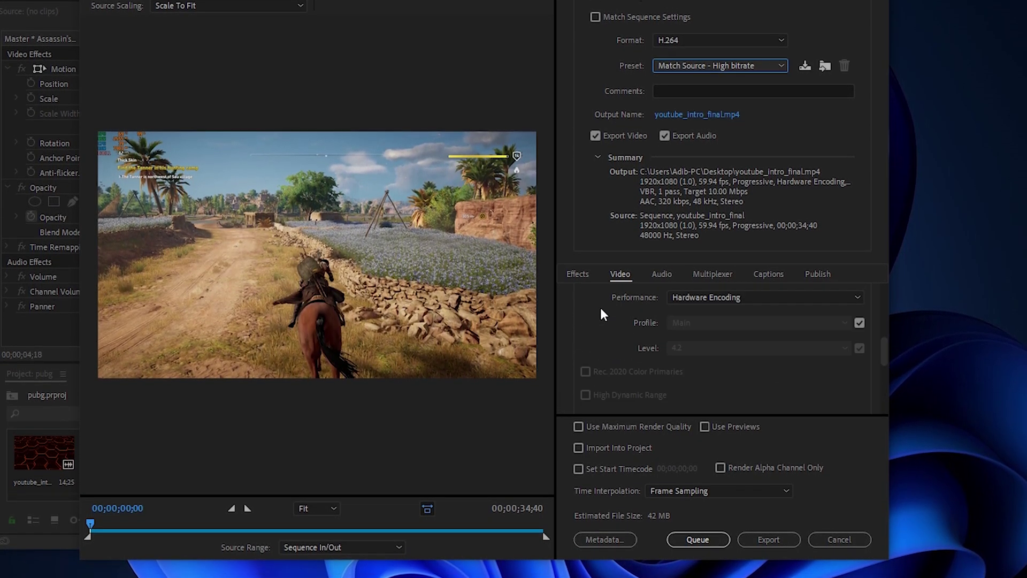
pyautogui.click(714, 69)
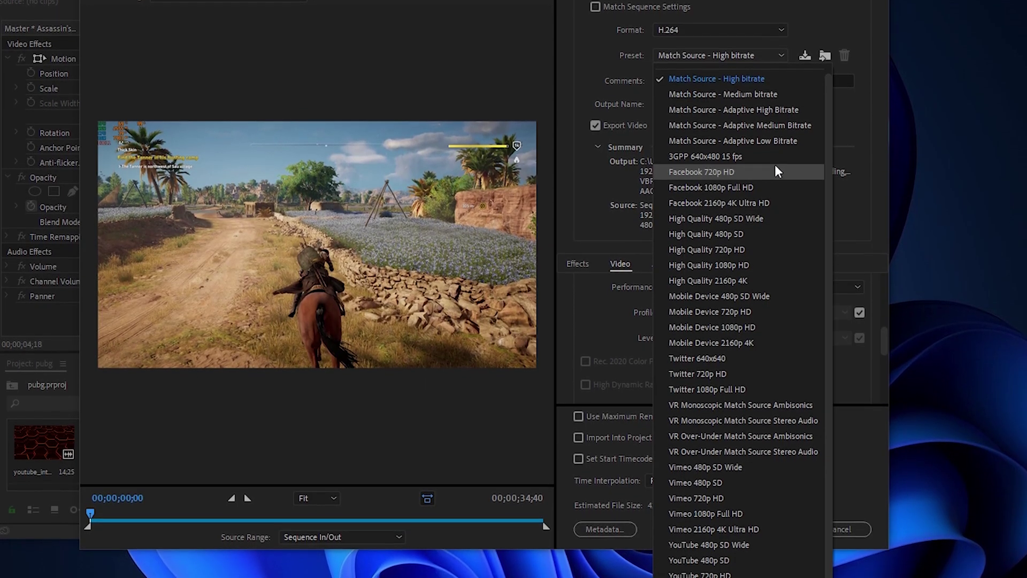
pyautogui.click(733, 273)
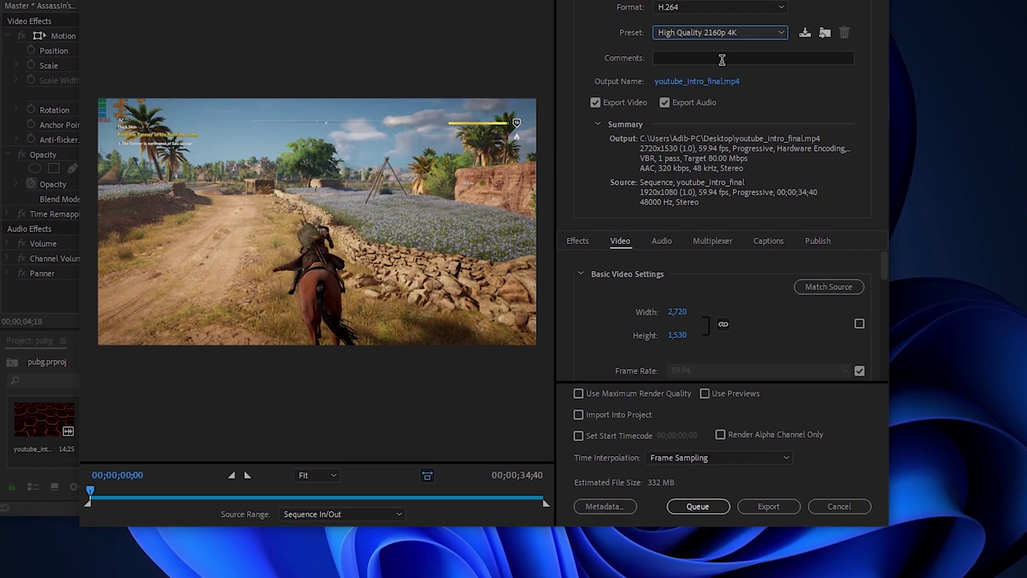
pyautogui.scroll(-2, 631, 299)
pyautogui.scroll(-5, 629, 284)
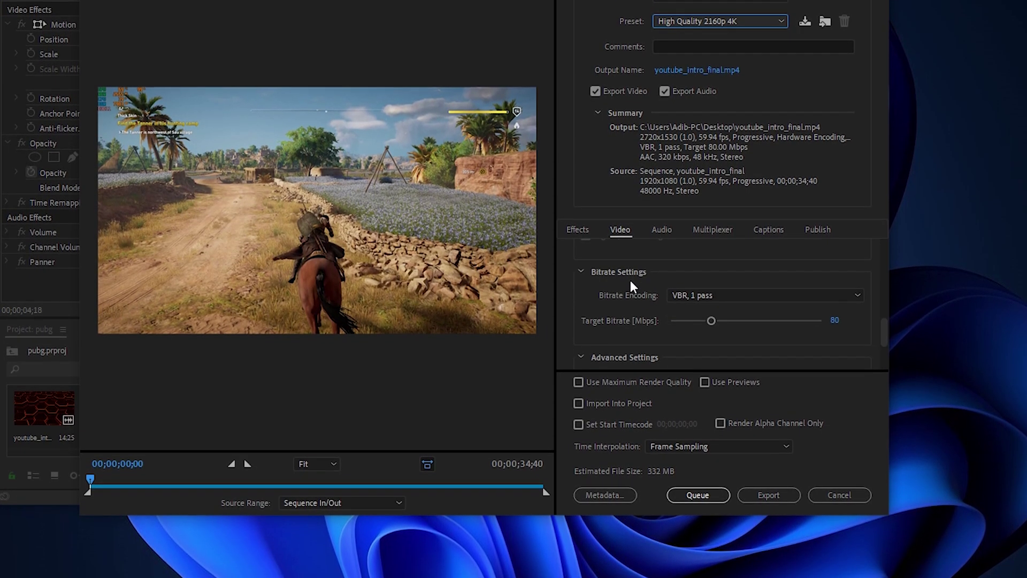
pyautogui.moveTo(720, 325); pyautogui.dragTo(702, 300)
pyautogui.scroll(6, 639, 268)
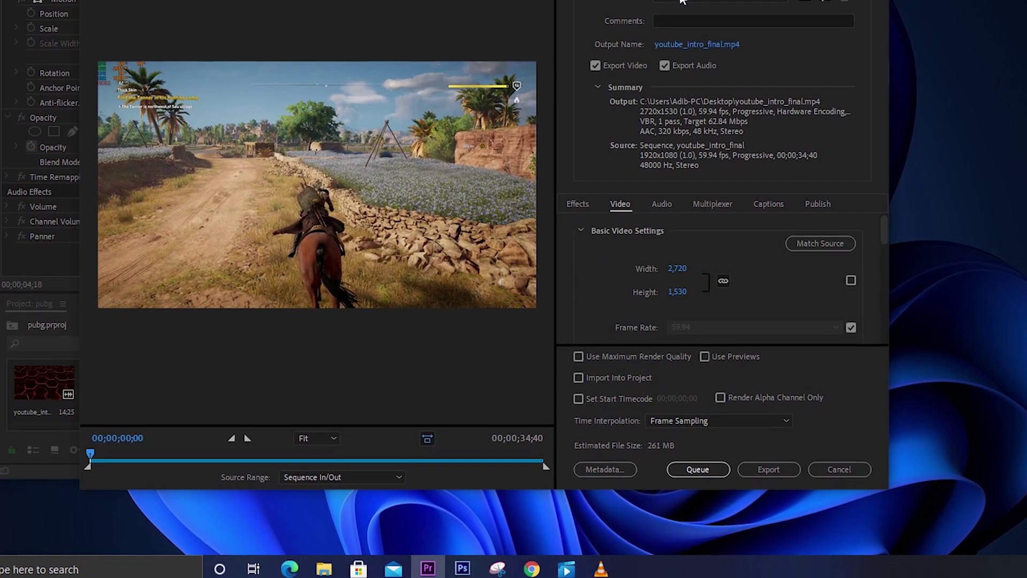
# Choose the YouTube 2160p 4K Ultra HD preset for the export.
pyautogui.click(712, 2)
pyautogui.scroll(-1, 727, 218)
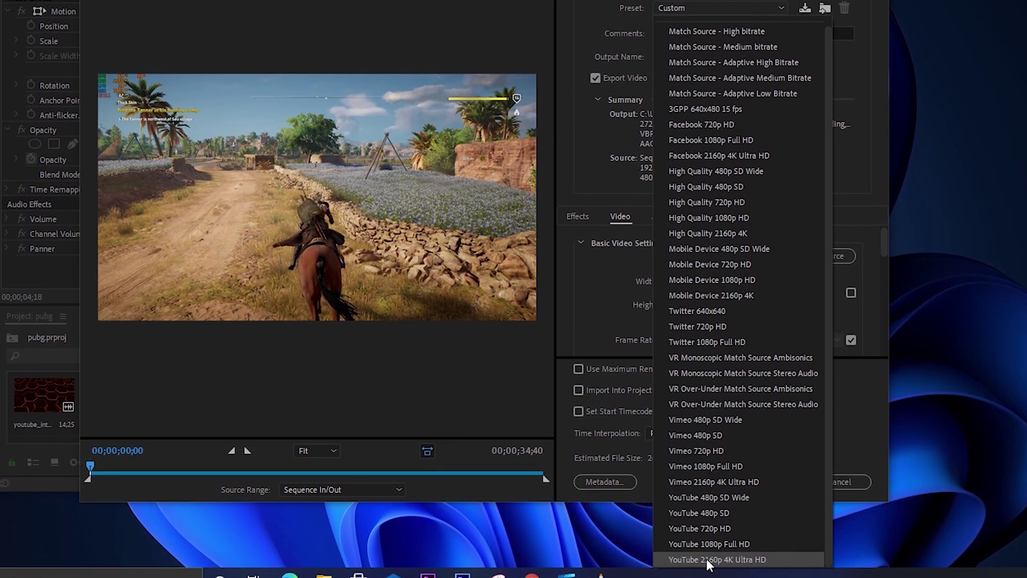
pyautogui.click(698, 554)
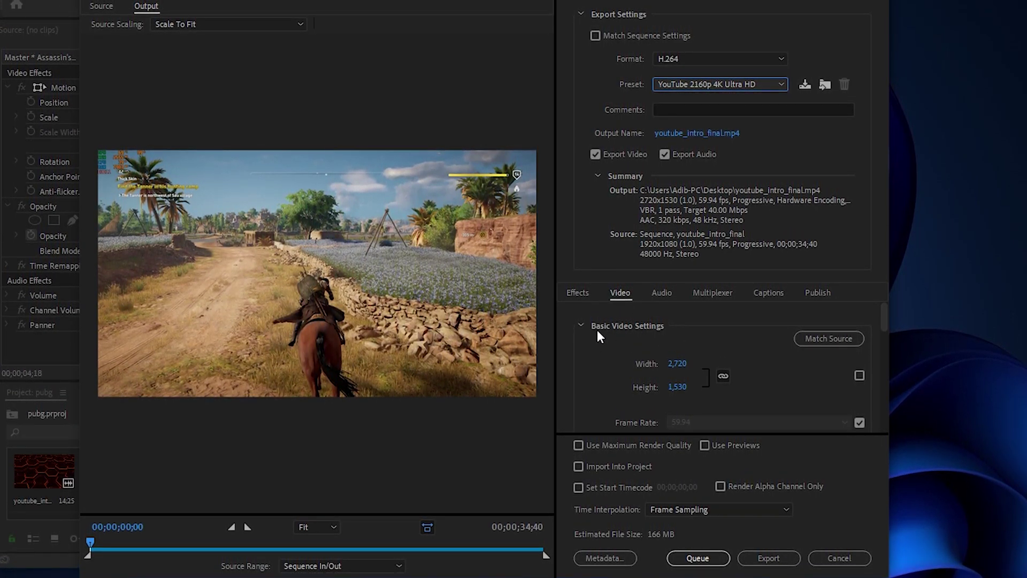
# Set the export frame size to 2560 wide by 1440 high.
pyautogui.click(682, 365)
pyautogui.write('2560')
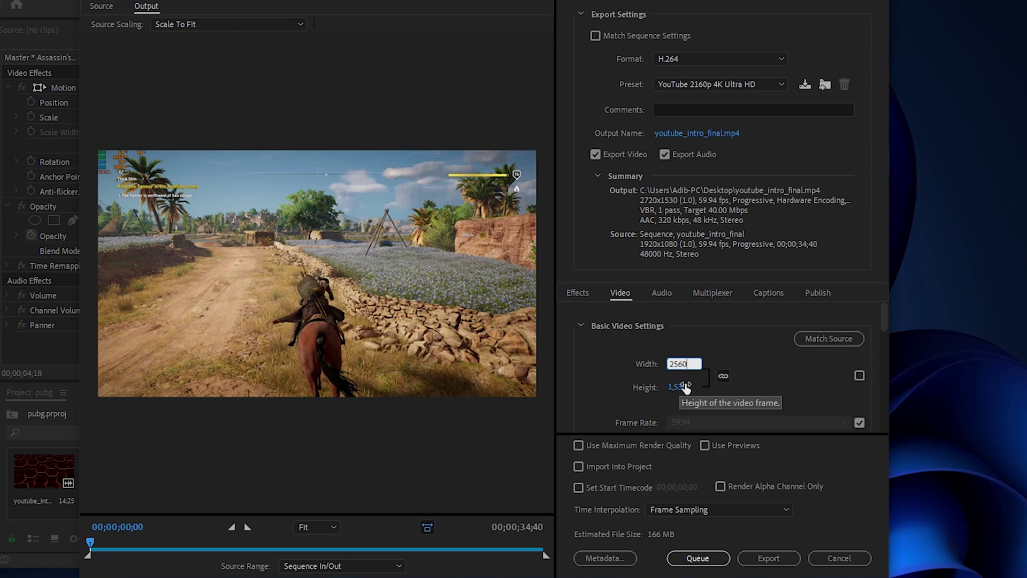
pyautogui.click(685, 387)
pyautogui.write('1440')
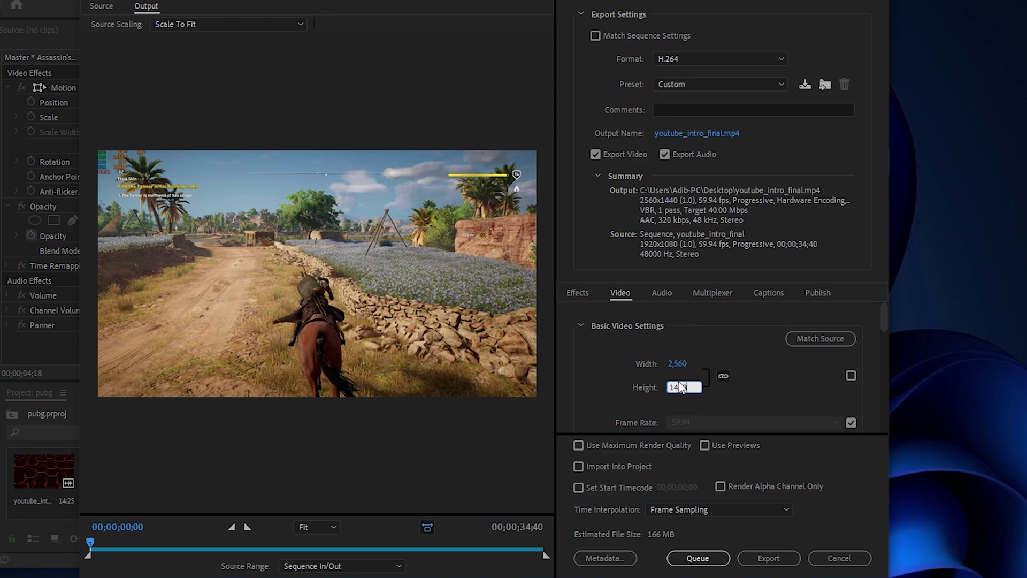
pyautogui.press('Return')
pyautogui.scroll(-2, 643, 349)
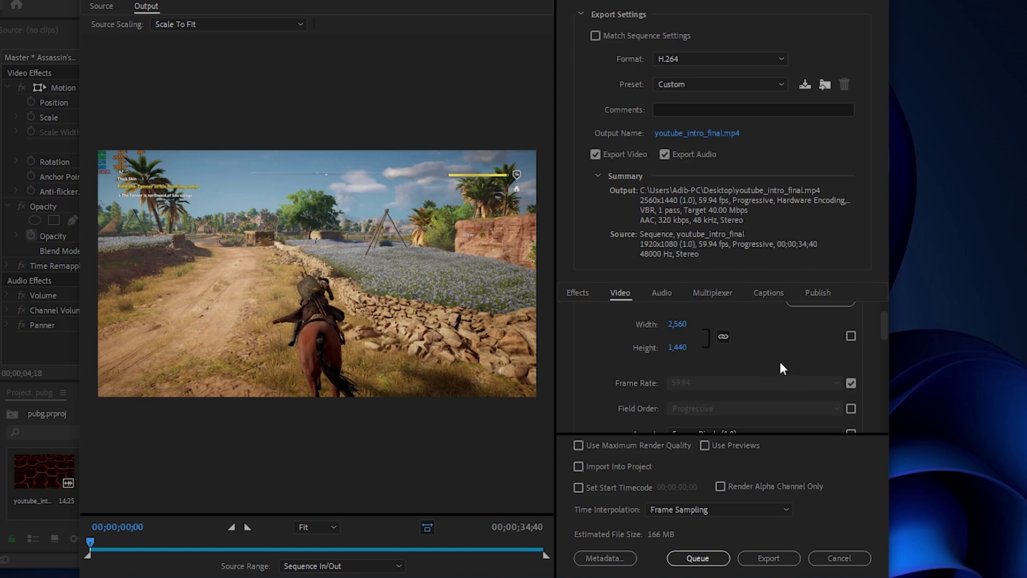
pyautogui.scroll(2, 642, 369)
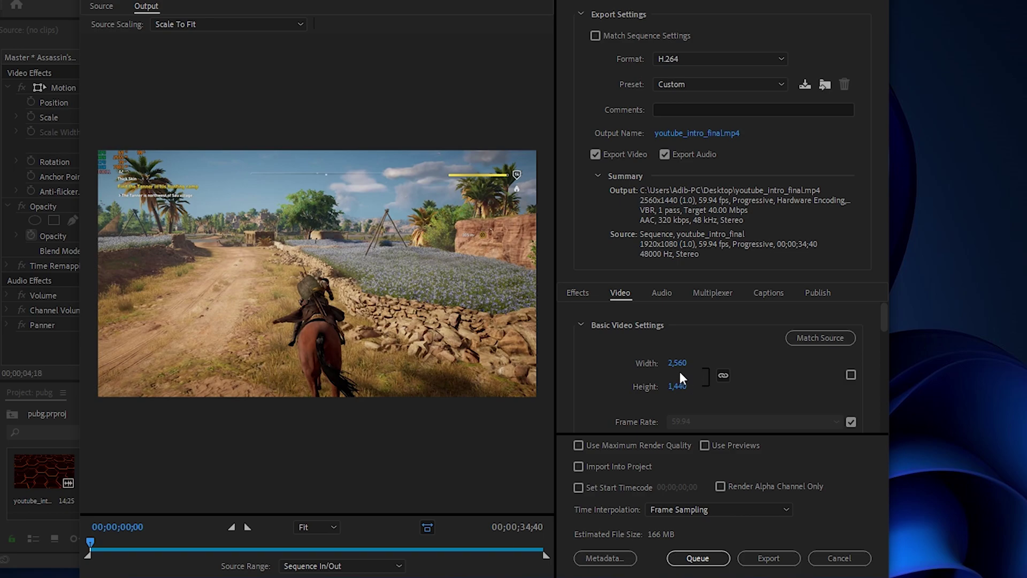
pyautogui.scroll(-2, 638, 368)
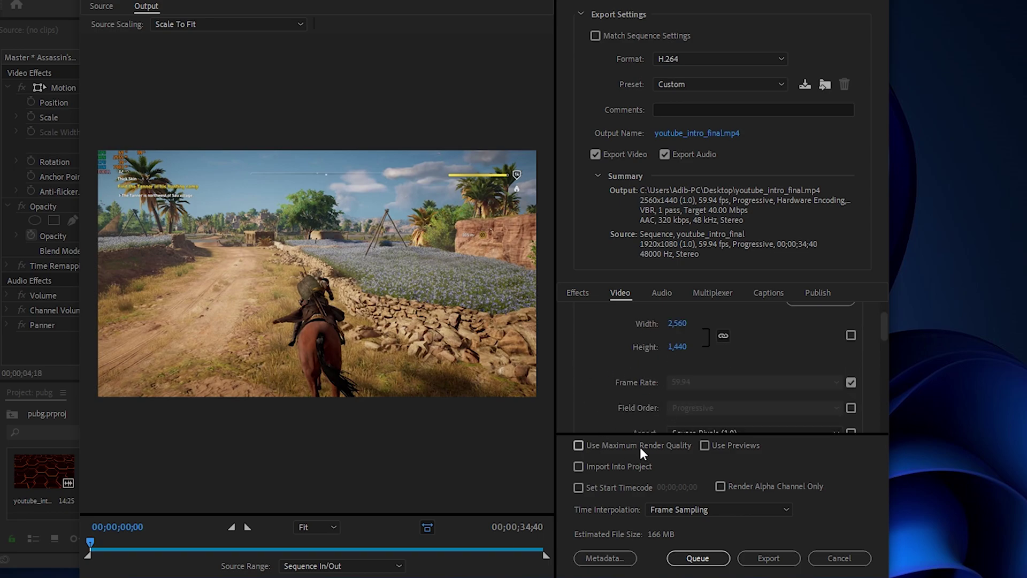
# Enable Use Maximum Render Quality and Render at Maximum Depth for the export.
pyautogui.click(606, 445)
pyautogui.moveTo(886, 336); pyautogui.dragTo(887, 350)
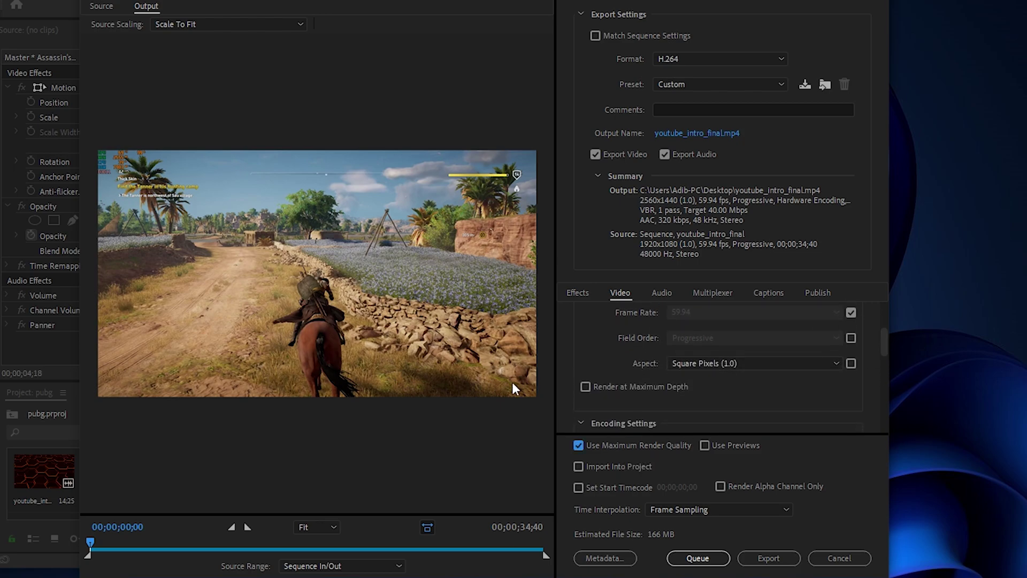
pyautogui.click(624, 387)
pyautogui.moveTo(882, 348); pyautogui.dragTo(882, 321)
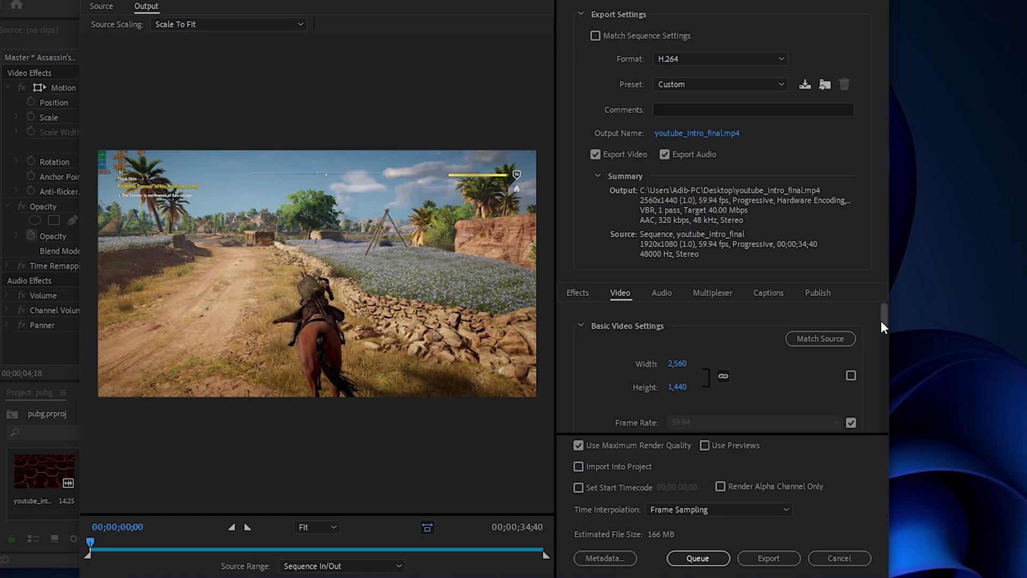
pyautogui.moveTo(880, 320); pyautogui.dragTo(883, 325)
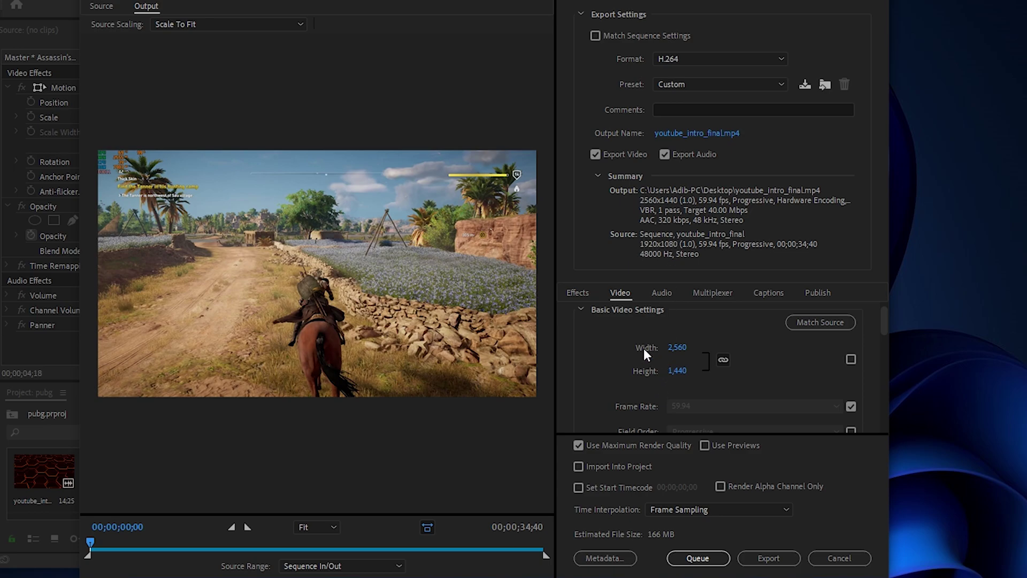
pyautogui.moveTo(886, 320); pyautogui.dragTo(889, 334)
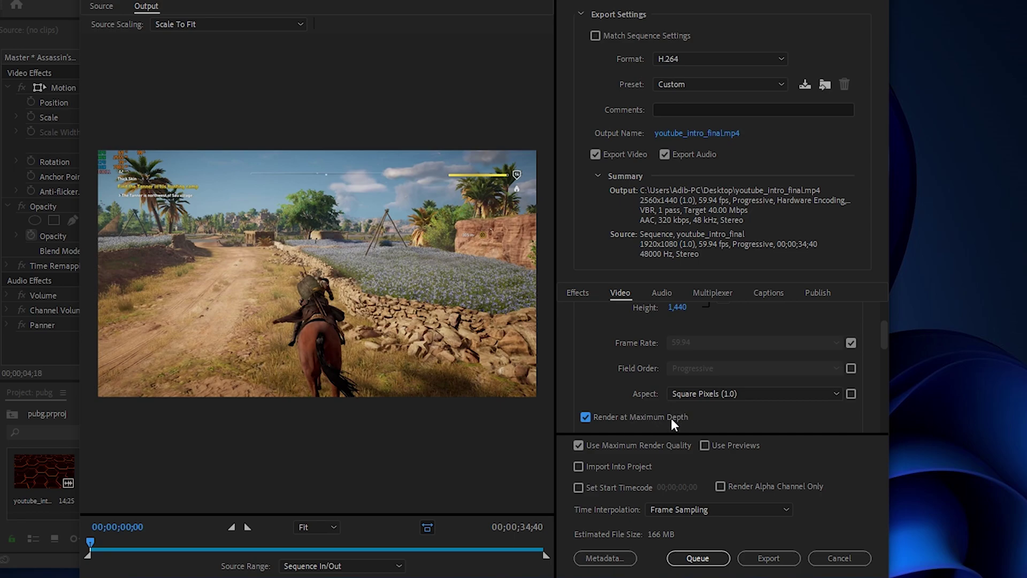
# Try VBR, 2 pass as the bitrate encoding and return it to VBR, 1 pass.
pyautogui.moveTo(884, 348); pyautogui.dragTo(872, 368)
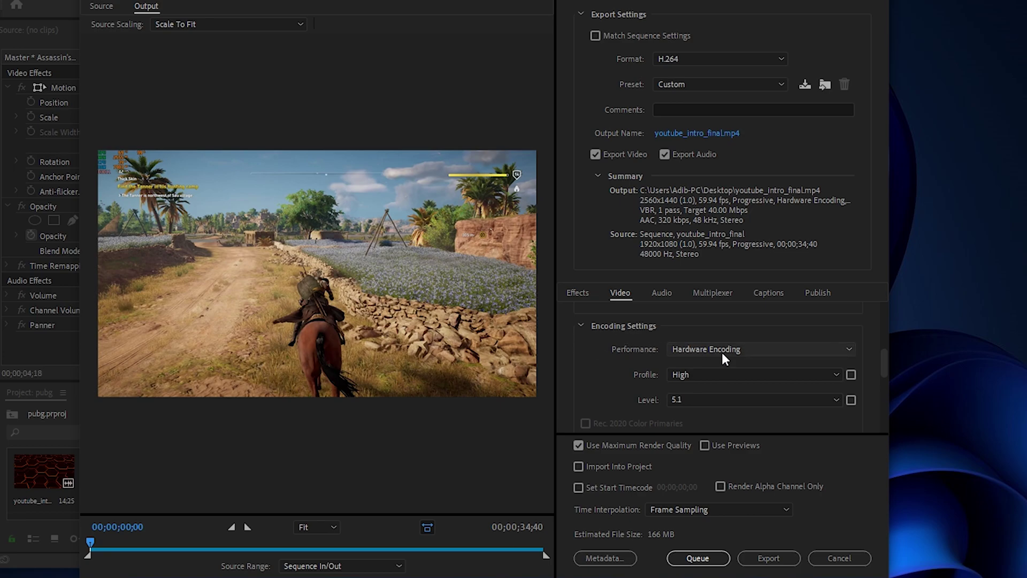
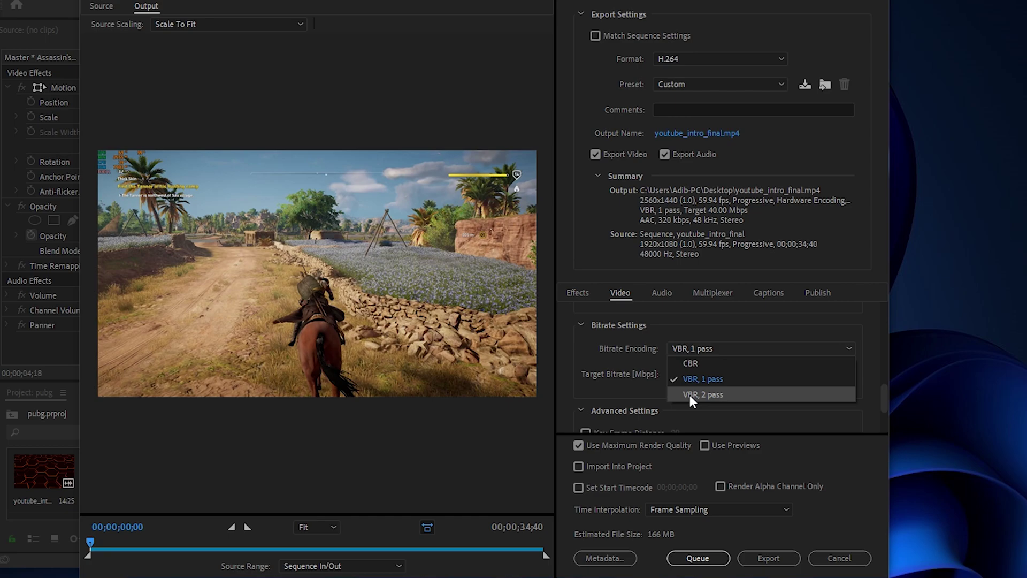
pyautogui.click(724, 397)
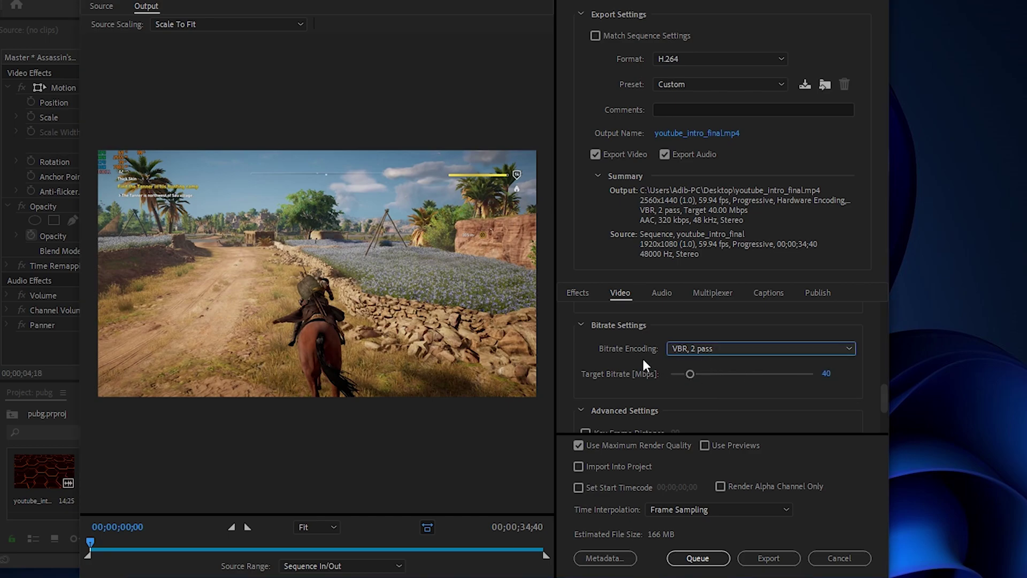
pyautogui.click(704, 350)
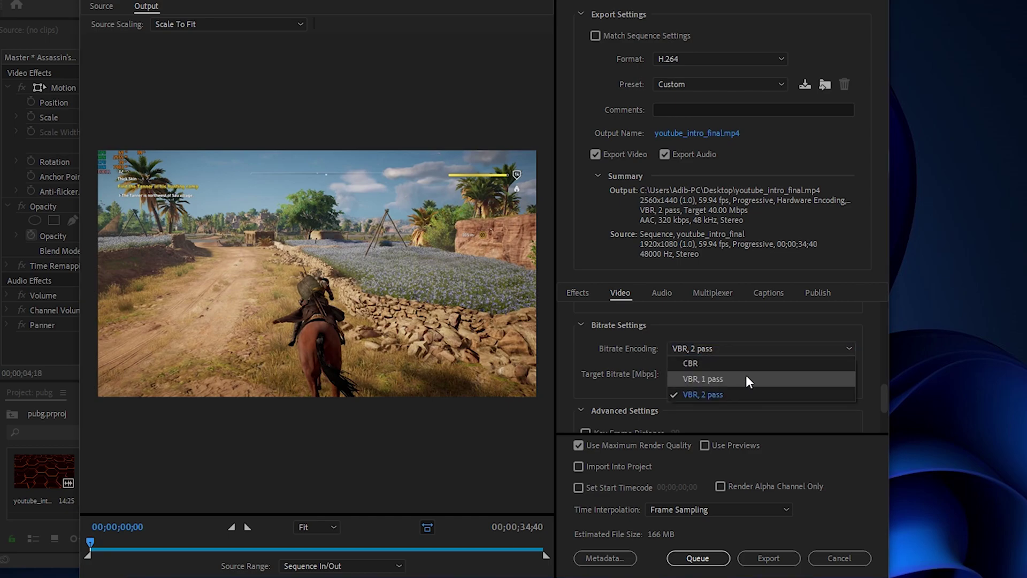
pyautogui.click(706, 380)
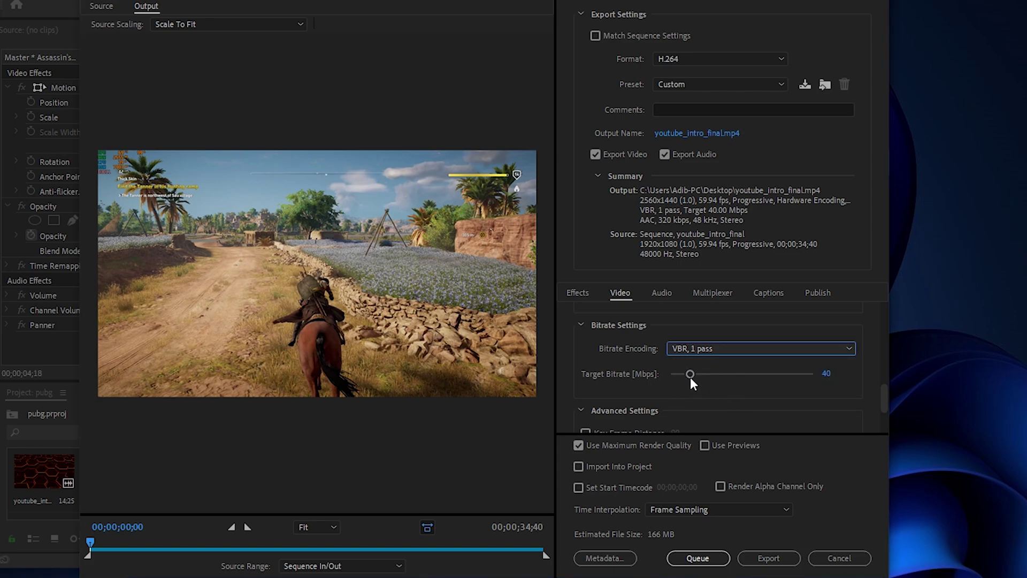
# Review the basic video settings and raise the target bitrate to 55.38 Mbps.
pyautogui.scroll(8, 650, 342)
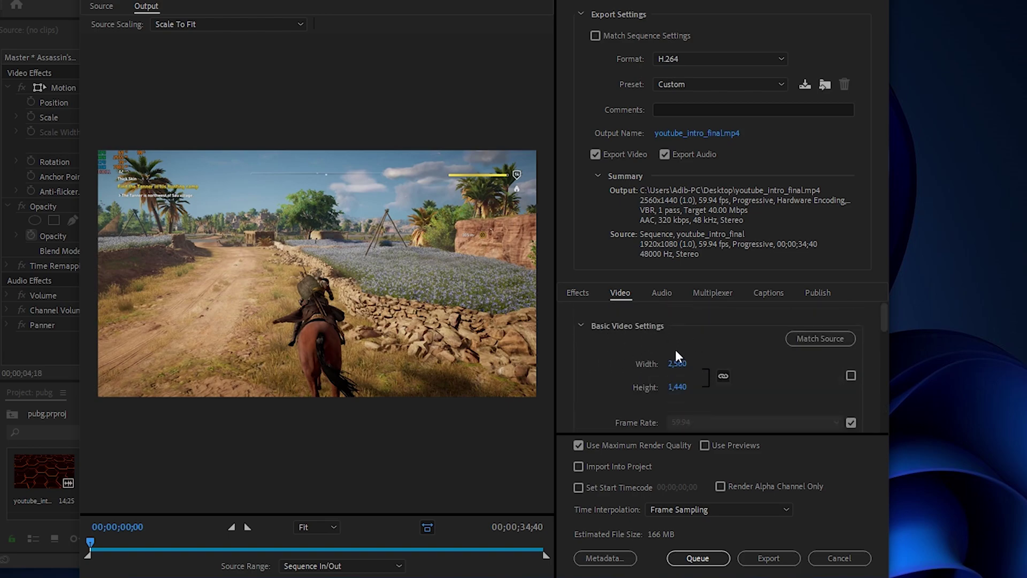
pyautogui.scroll(-8, 686, 396)
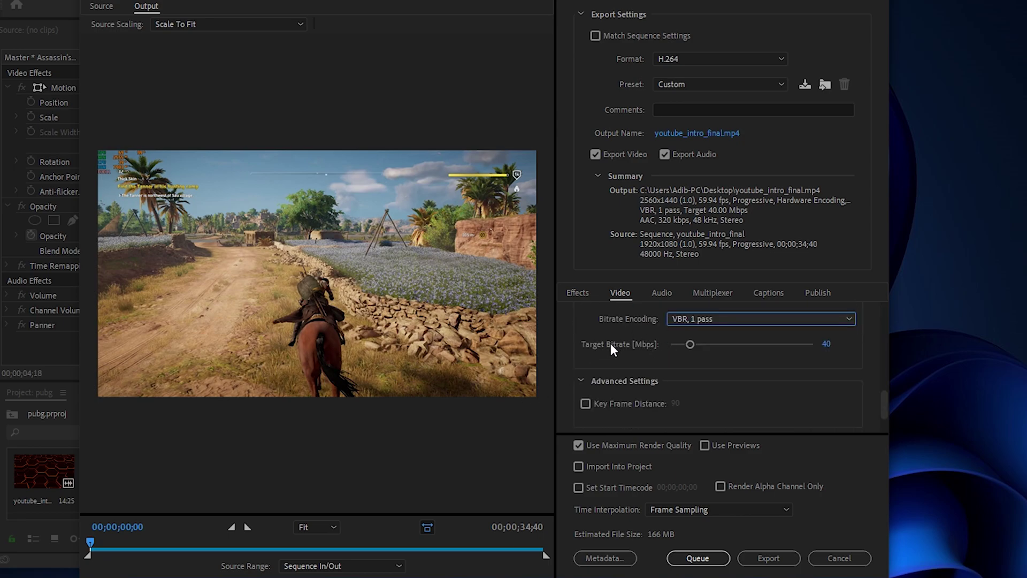
pyautogui.moveTo(690, 345)
pyautogui.mouseDown()
pyautogui.moveTo(802, 345)
pyautogui.moveTo(698, 345)
pyautogui.mouseUp()
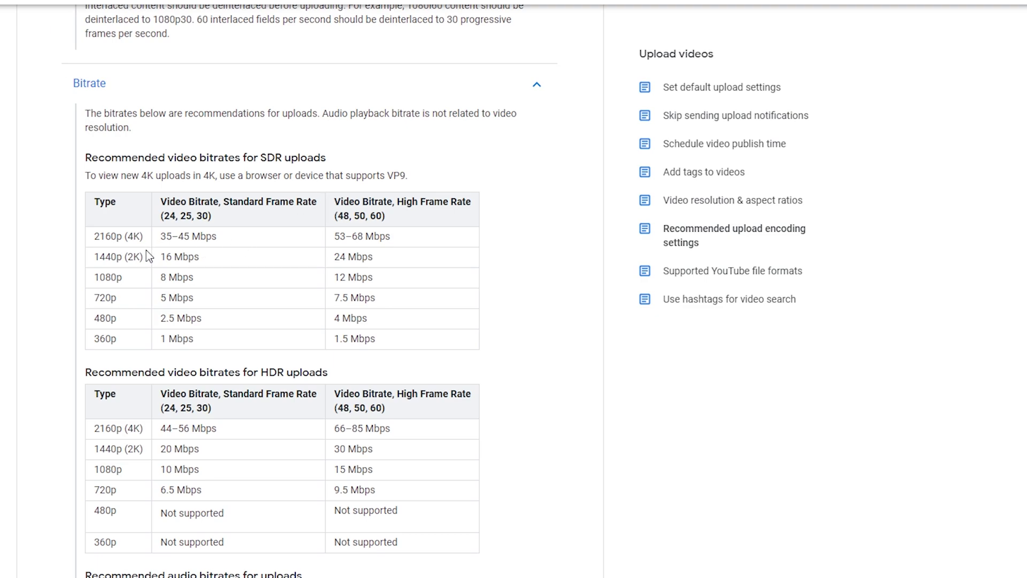
# Switch to the browser and check YouTube's recommended 1440p SDR bitrates for standard and high frame rates.
pyautogui.moveTo(161, 262); pyautogui.dragTo(200, 257)
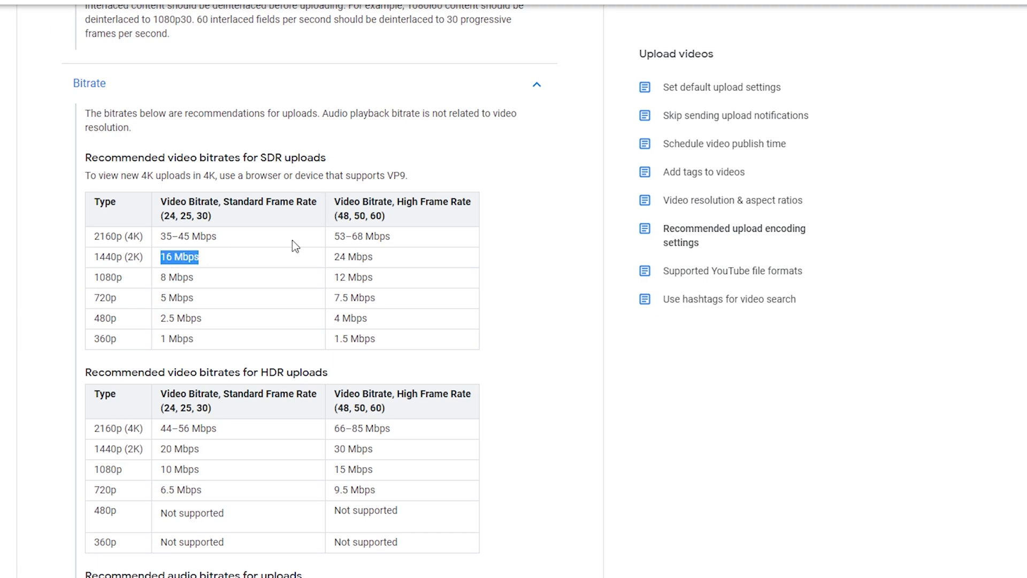
pyautogui.click(170, 261)
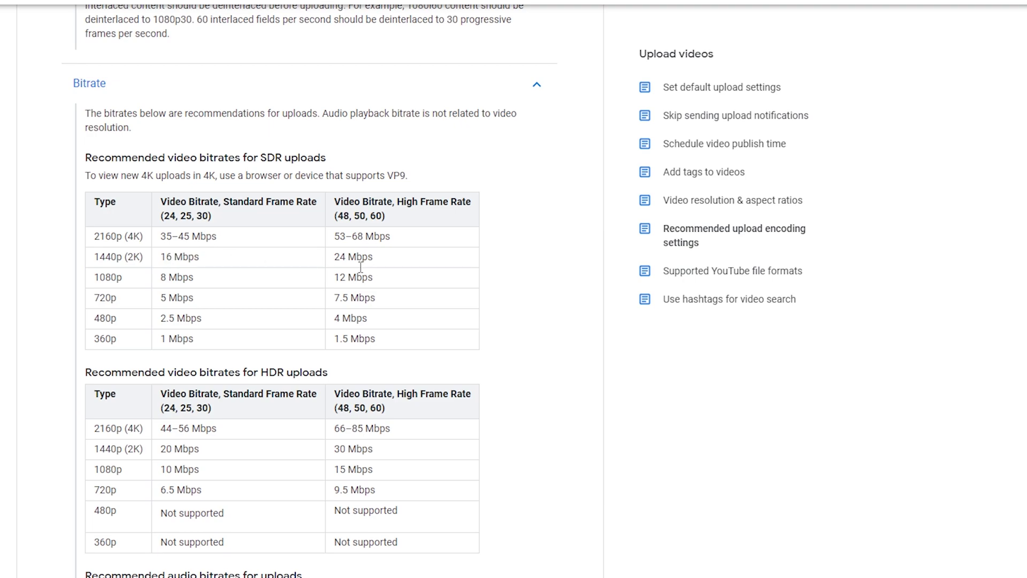
pyautogui.doubleClick(338, 259)
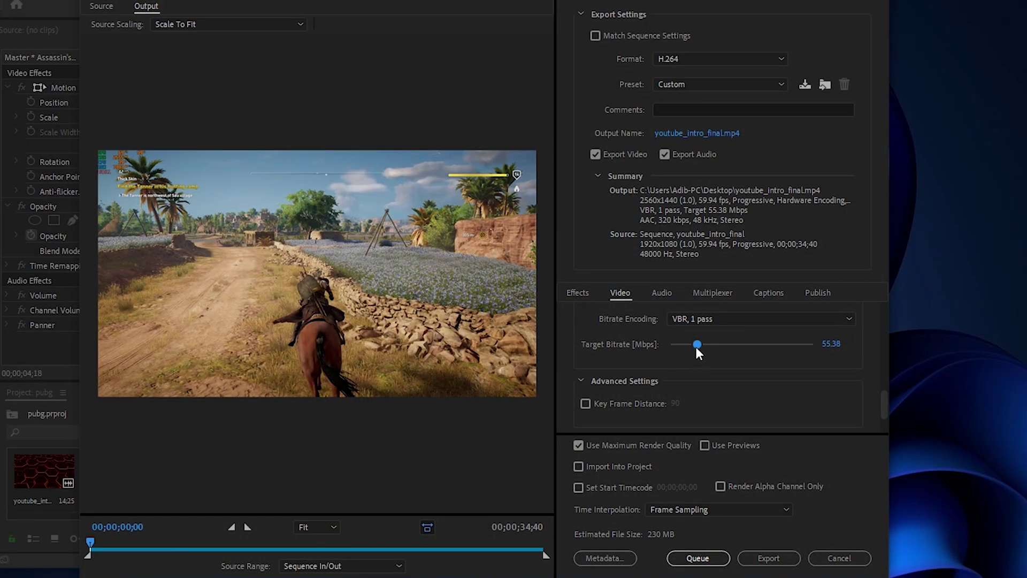
# Switch back to Premiere Pro and try target bitrates of 22.57 Mbps and 47.92 Mbps.
pyautogui.moveTo(697, 349); pyautogui.dragTo(681, 345)
pyautogui.moveTo(682, 342); pyautogui.dragTo(678, 345)
pyautogui.moveTo(885, 396)
pyautogui.mouseDown()
pyautogui.moveTo(881, 422)
pyautogui.moveTo(879, 354)
pyautogui.moveTo(879, 393)
pyautogui.mouseUp()
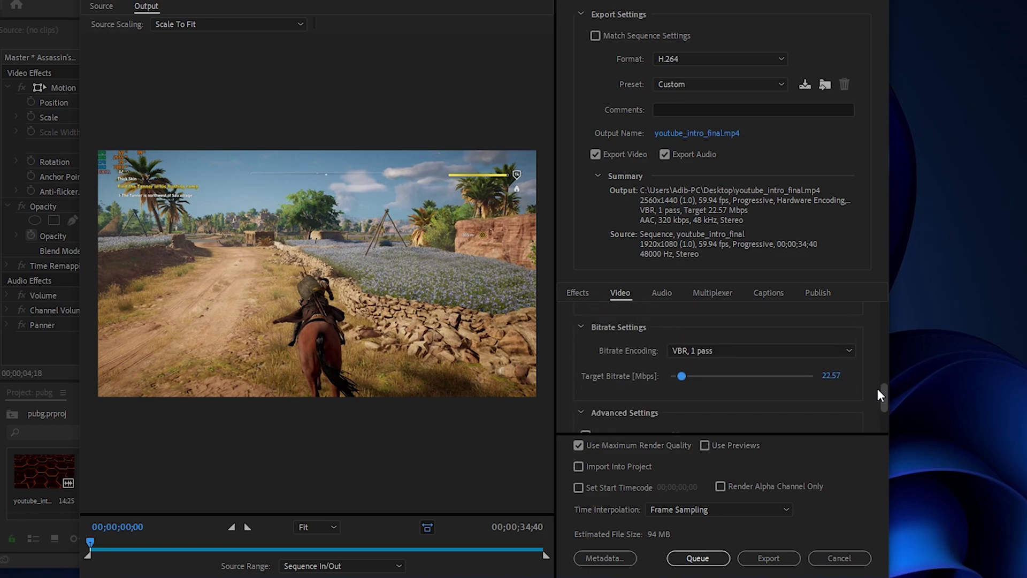
pyautogui.moveTo(685, 377); pyautogui.dragTo(696, 376)
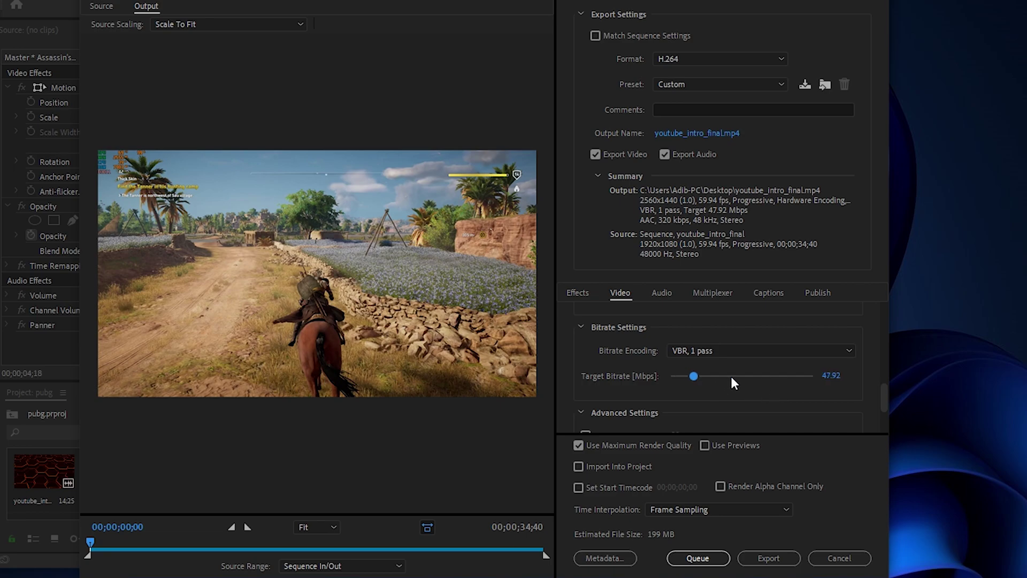
# Check the export frame size, and compare YouTube's recommended high-frame-rate SDR bitrates for 2160p and 1440p in the browser.
pyautogui.moveTo(872, 383); pyautogui.dragTo(871, 310)
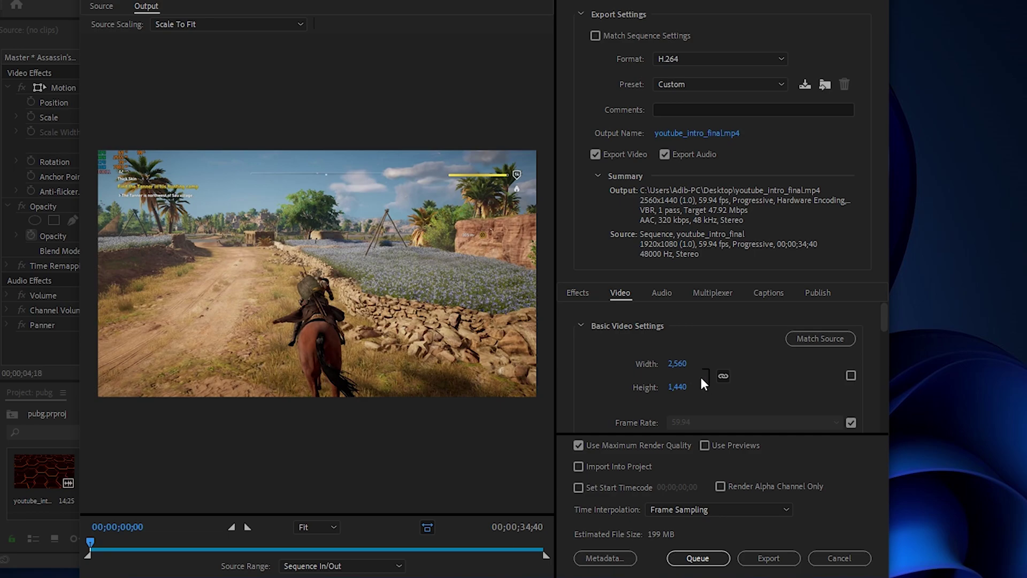
pyautogui.moveTo(879, 326); pyautogui.dragTo(885, 401)
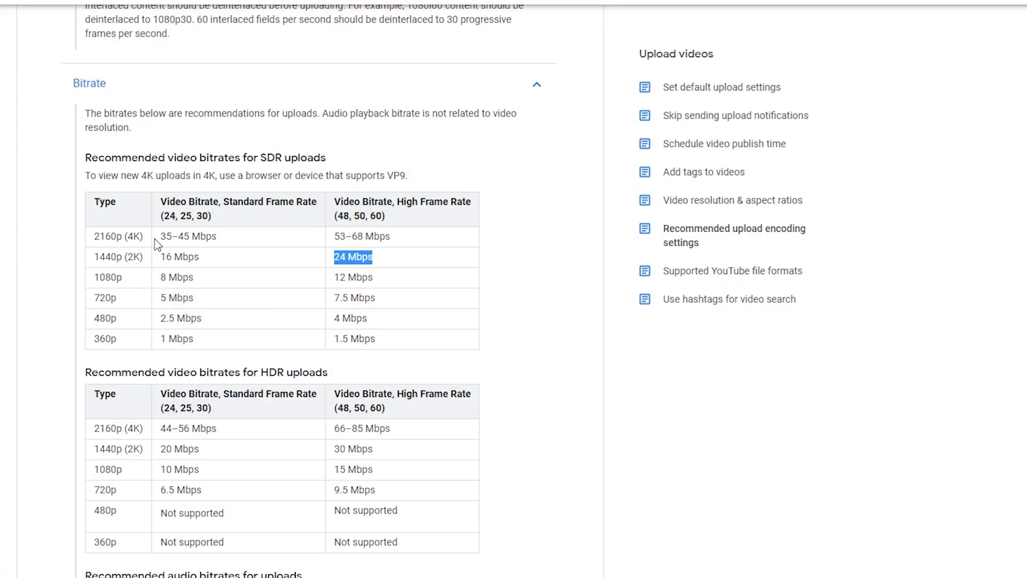
pyautogui.moveTo(333, 238); pyautogui.dragTo(432, 237)
pyautogui.click(338, 255)
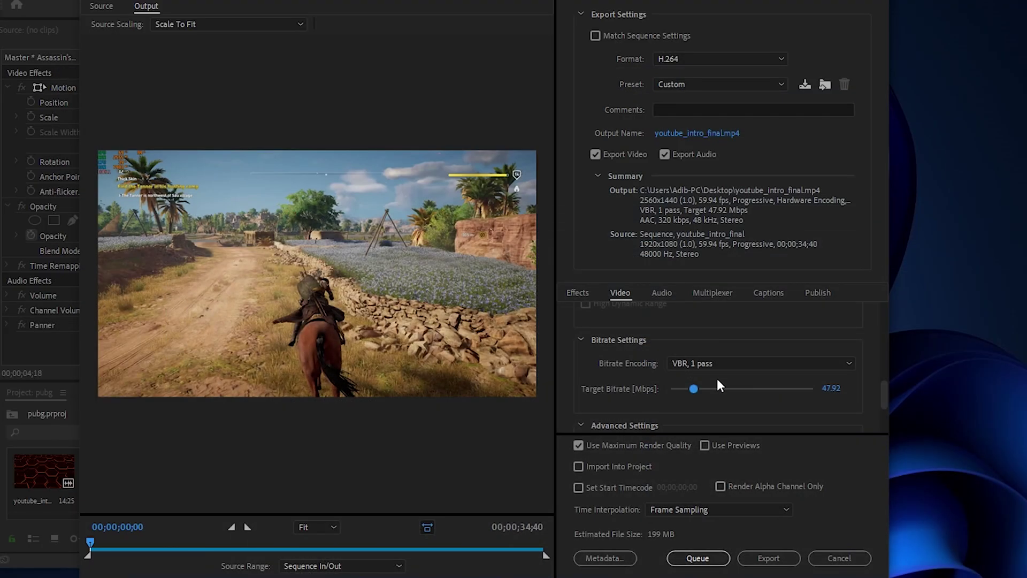
# Switch back to Premiere Pro, lower the target bitrate to 22.57 Mbps and review the remaining video settings.
pyautogui.click(686, 387)
pyautogui.moveTo(682, 386); pyautogui.dragTo(682, 387)
pyautogui.scroll(5, 620, 387)
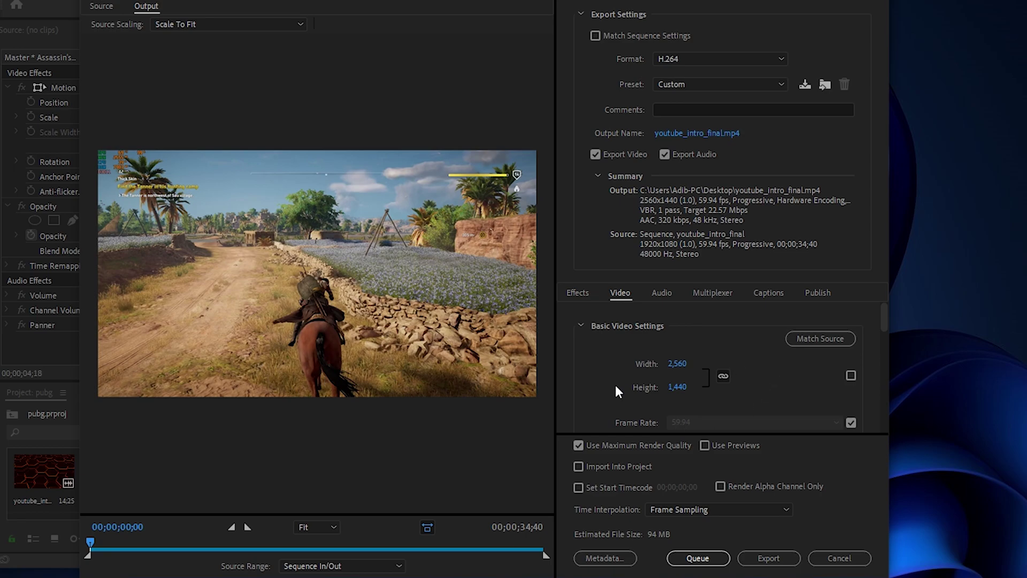
pyautogui.scroll(-5, 615, 391)
pyautogui.scroll(-1, 634, 377)
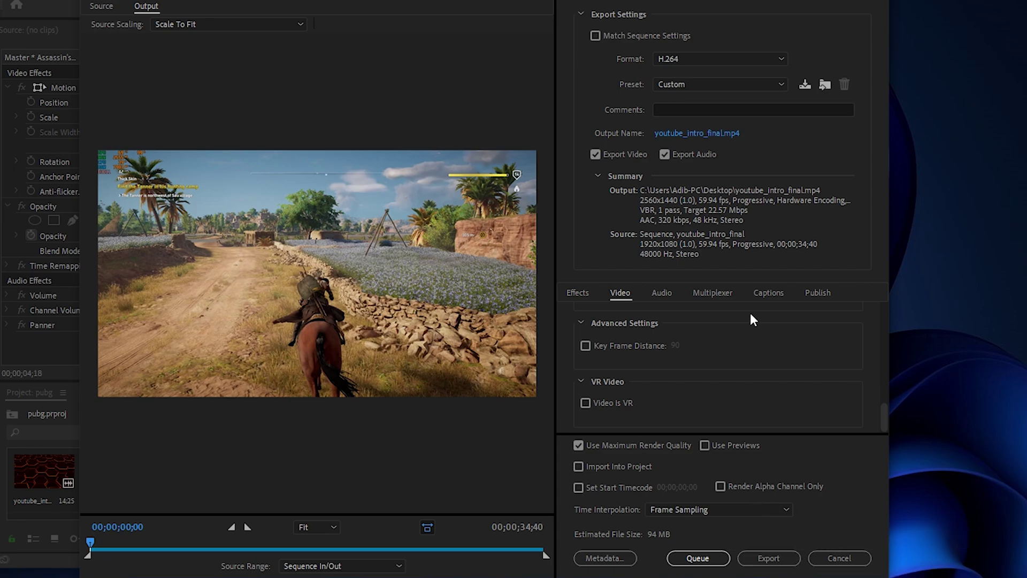
pyautogui.scroll(6, 648, 391)
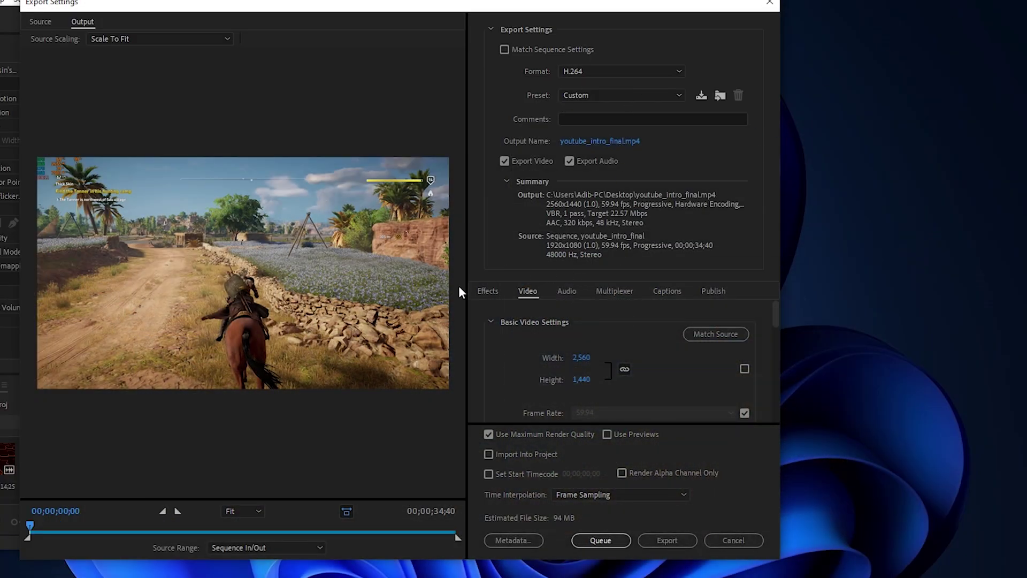
# Open the export's audio settings, keep the AAC codec and set the sample rate to 48000 Hz.
pyautogui.click(566, 289)
pyautogui.scroll(-2, 530, 352)
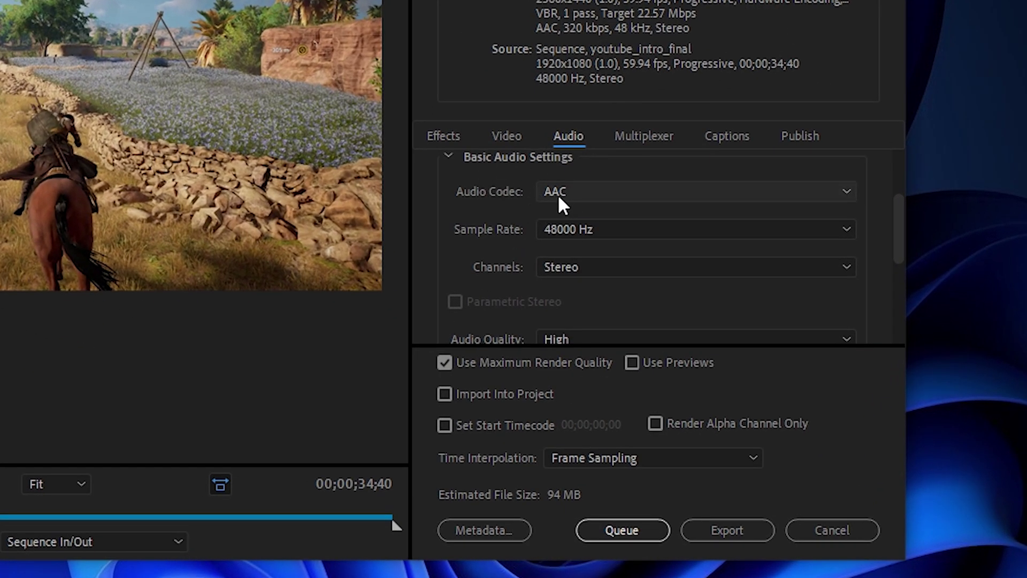
pyautogui.click(586, 191)
pyautogui.click(586, 191)
pyautogui.click(586, 228)
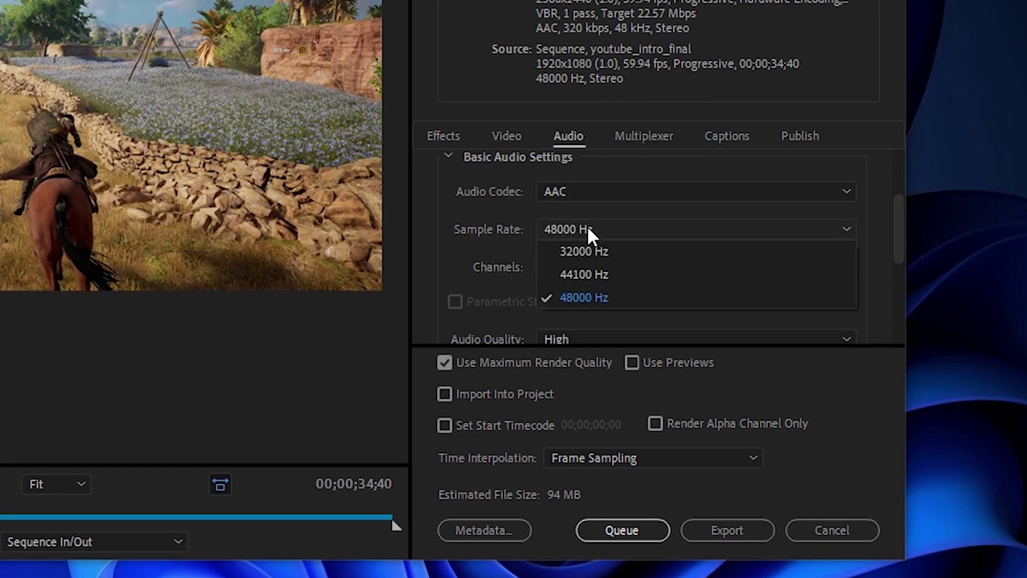
pyautogui.click(577, 300)
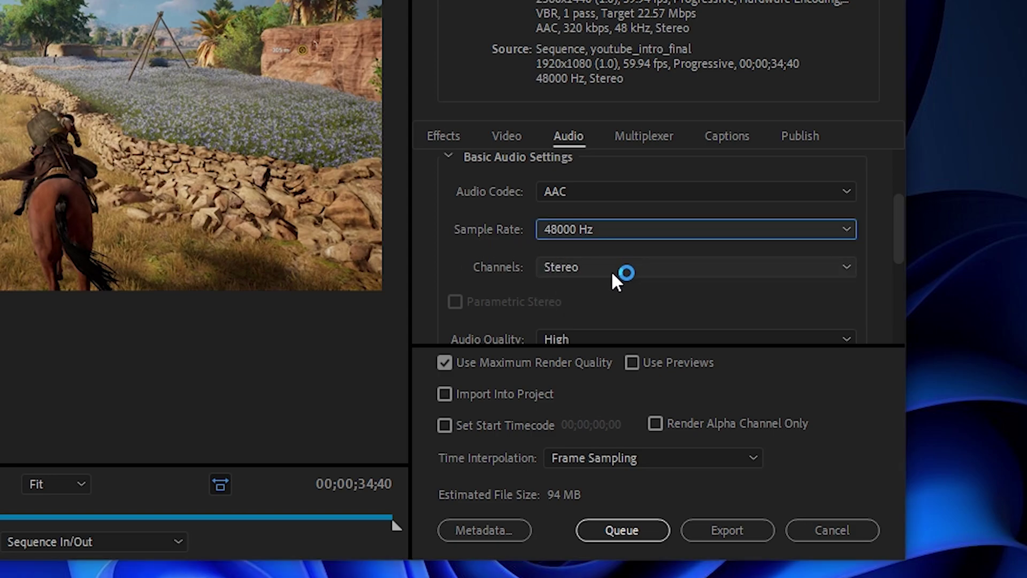
# Review the Mono, Stereo and 5.1 channel options for the exported audio.
pyautogui.click(570, 265)
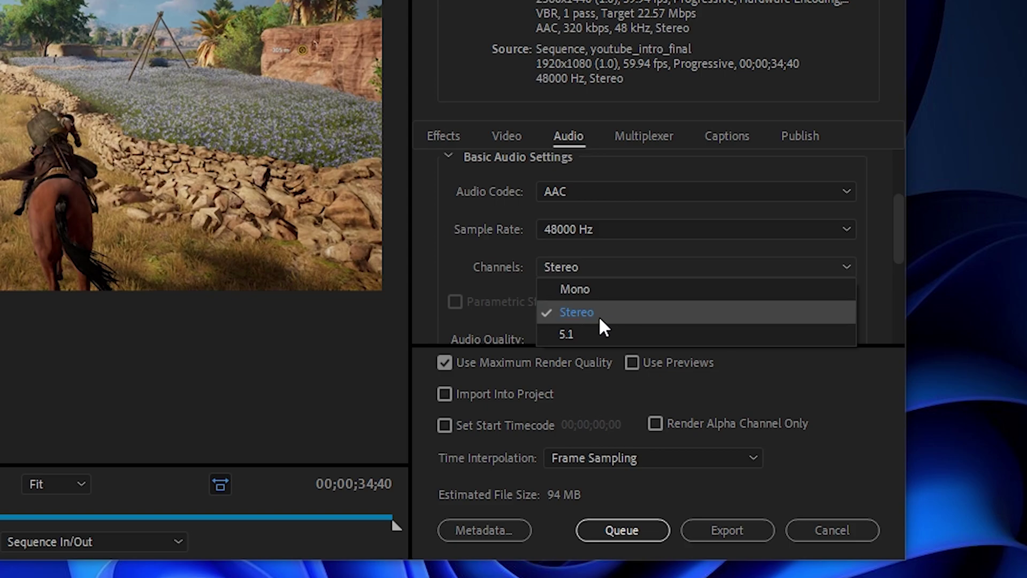
pyautogui.click(471, 266)
pyautogui.click(638, 274)
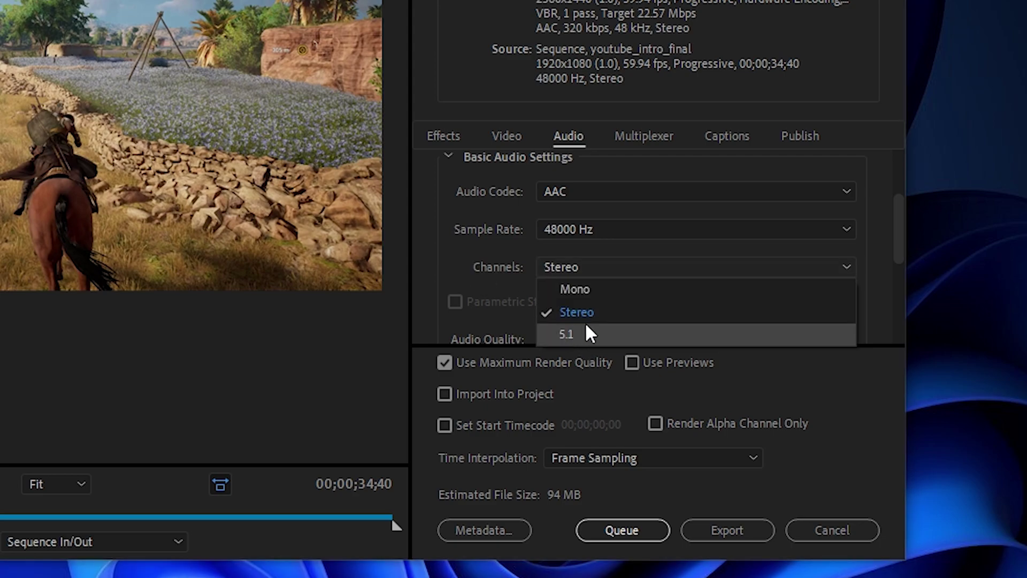
pyautogui.click(504, 271)
# Set the audio quality to High and the audio bitrate to 320 kbps.
pyautogui.scroll(-3, 519, 249)
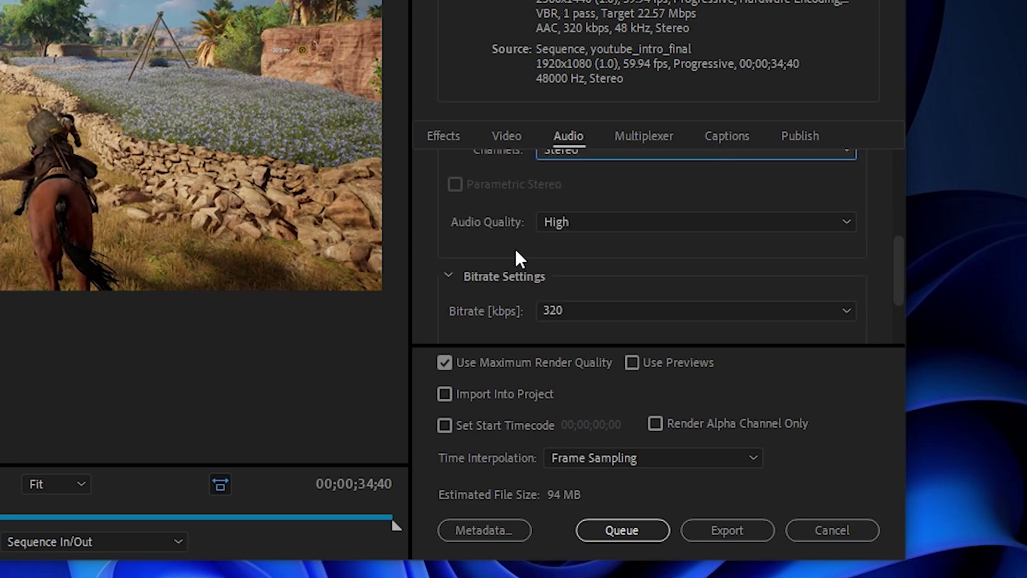
pyautogui.click(597, 224)
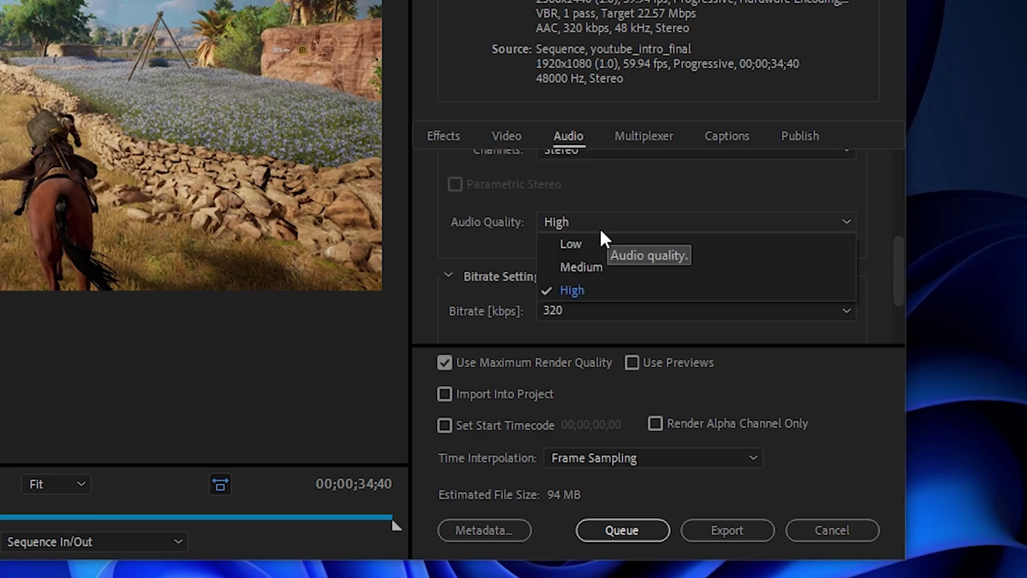
pyautogui.click(597, 287)
pyautogui.scroll(-2, 473, 243)
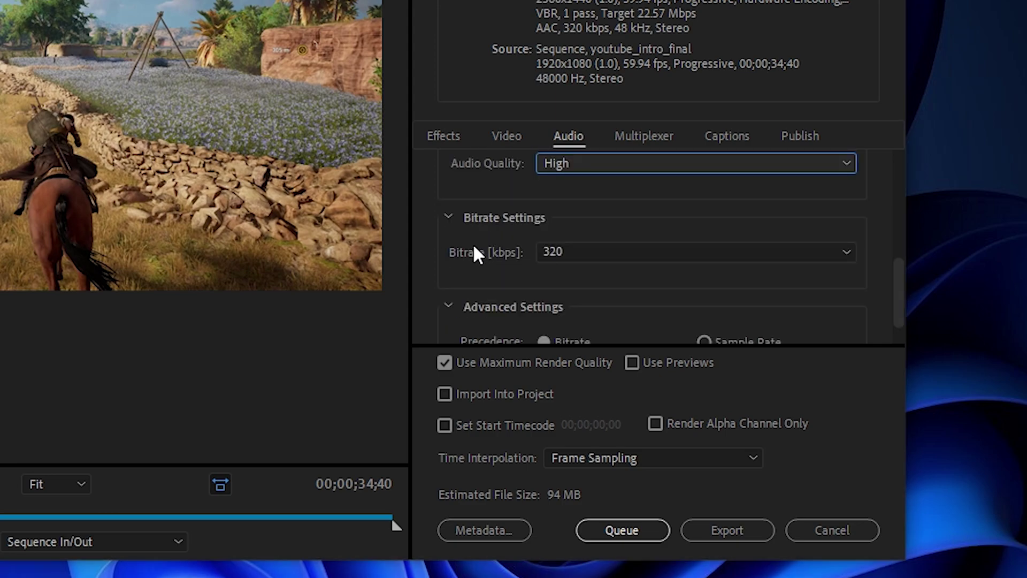
pyautogui.click(644, 254)
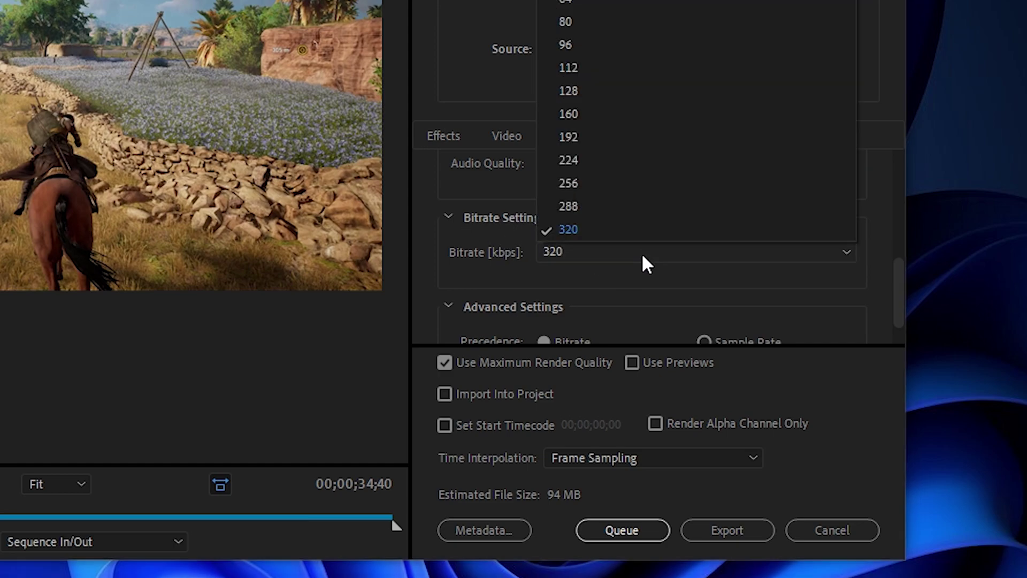
pyautogui.click(586, 229)
pyautogui.scroll(6, 496, 270)
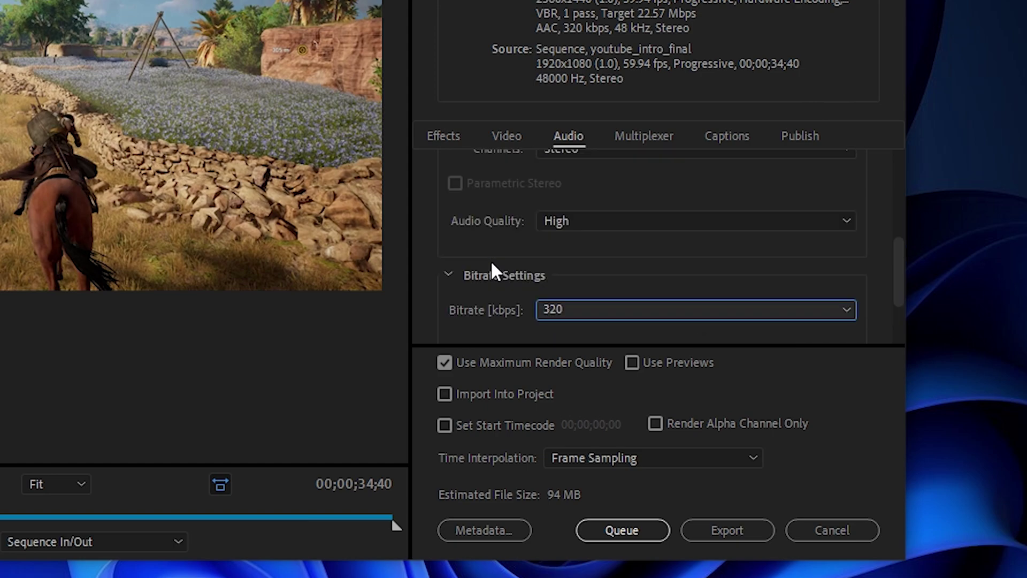
# Examine the 5.1 channel option and the audio bitrates offered for the export.
pyautogui.click(585, 263)
pyautogui.click(573, 337)
pyautogui.scroll(-6, 486, 272)
pyautogui.click(596, 252)
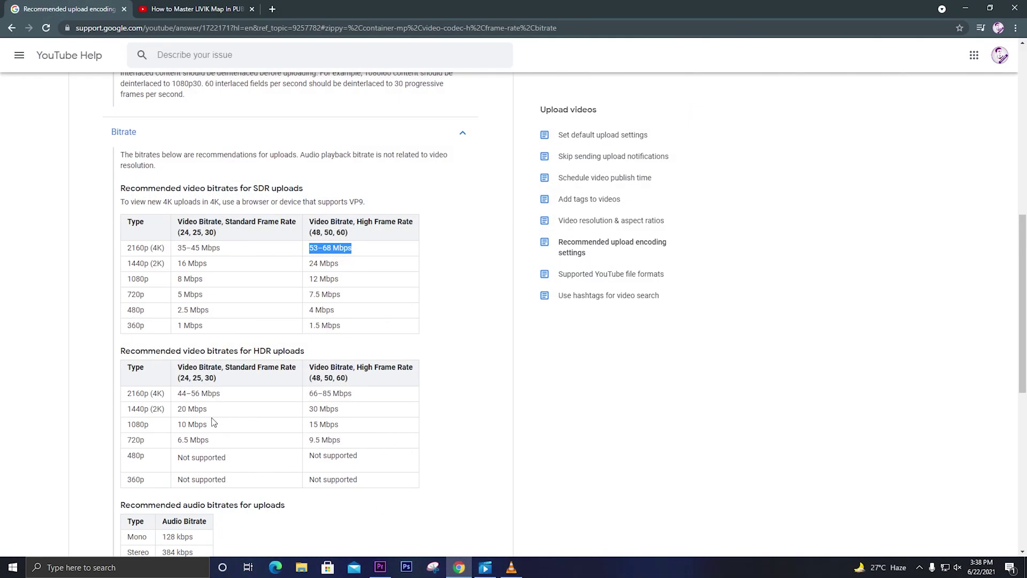
# Switch to the browser and check YouTube's recommended audio bitrate for 5.1 uploads.
pyautogui.scroll(-1, 161, 439)
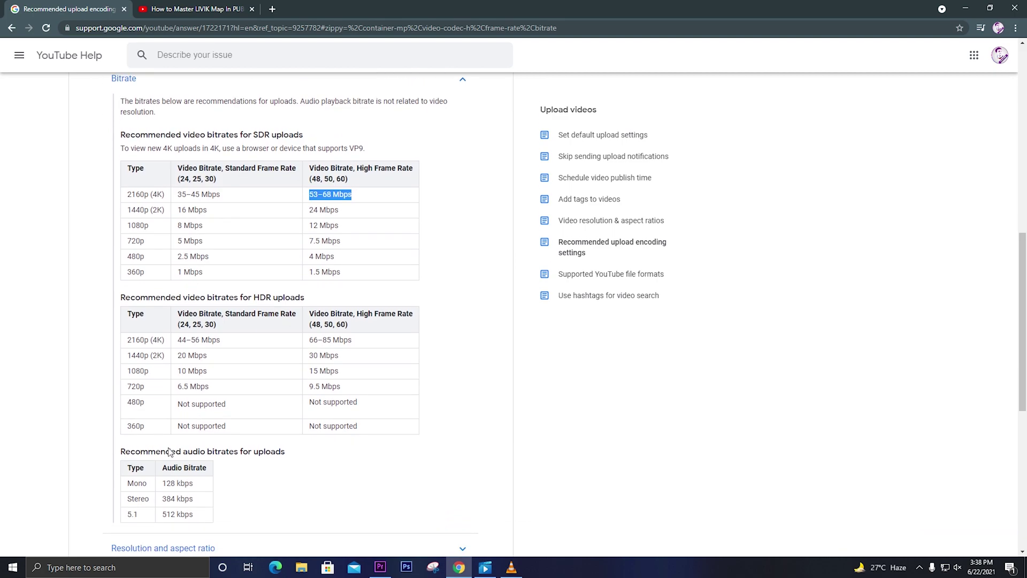
pyautogui.moveTo(129, 519); pyautogui.dragTo(185, 519)
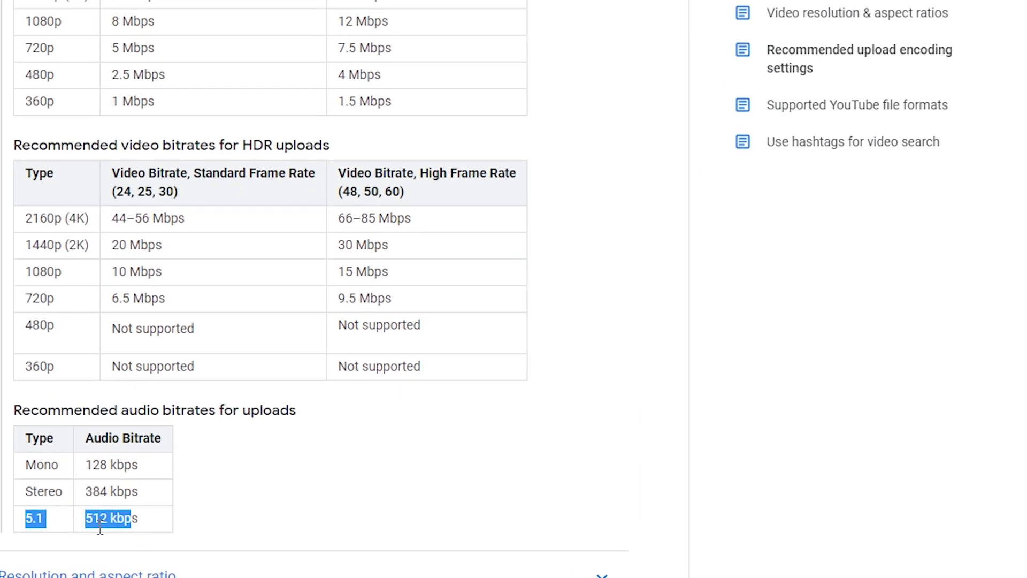
pyautogui.click(160, 531)
pyautogui.moveTo(87, 521); pyautogui.dragTo(163, 526)
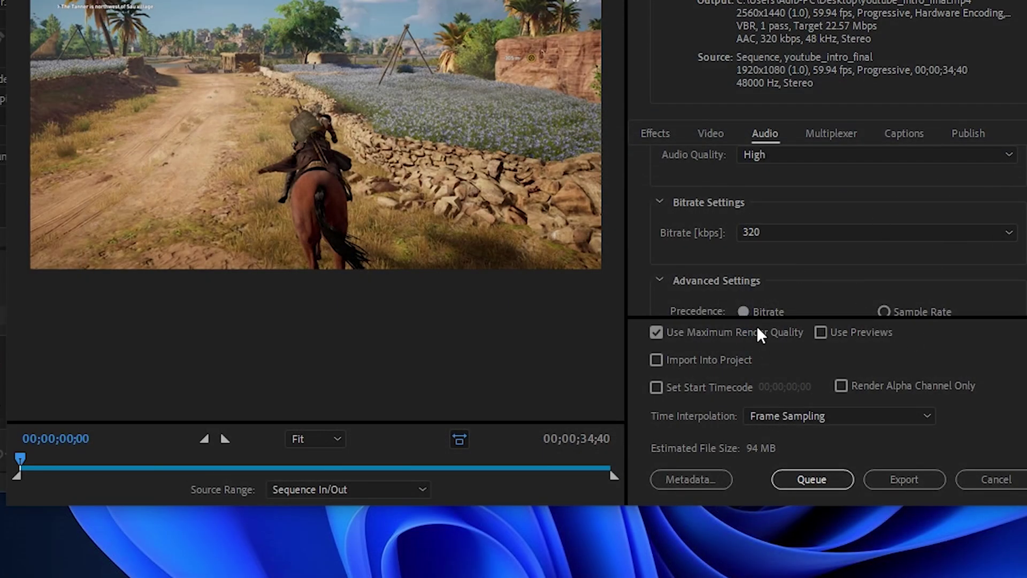
# Switch back to Premiere Pro, keep the audio channels on Stereo and set the audio bitrate to 320 kbps.
pyautogui.scroll(-1, 770, 254)
pyautogui.scroll(3, 773, 259)
pyautogui.scroll(1, 777, 214)
pyautogui.click(780, 208)
pyautogui.click(782, 248)
pyautogui.scroll(-5, 708, 207)
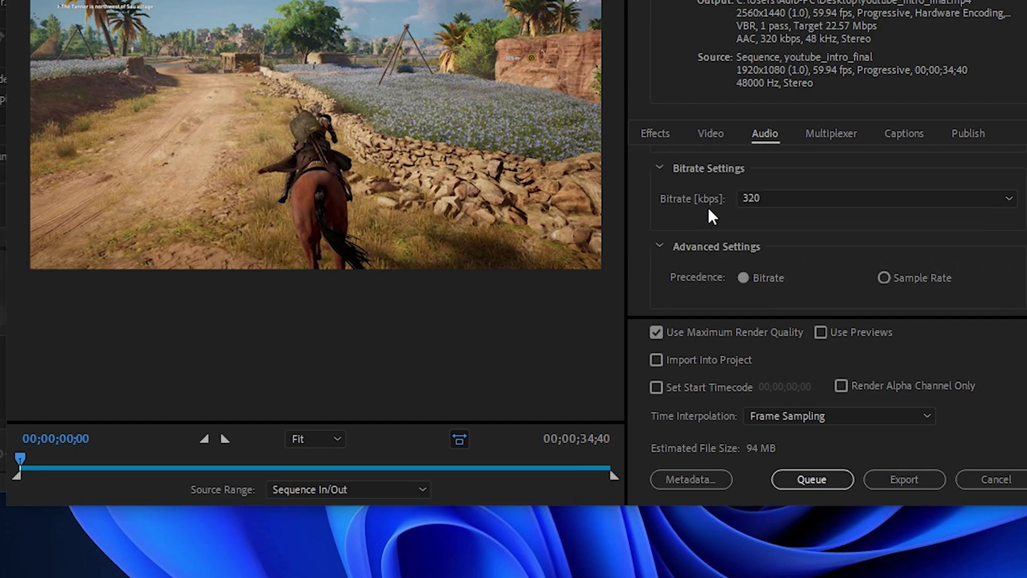
pyautogui.click(759, 197)
pyautogui.click(776, 178)
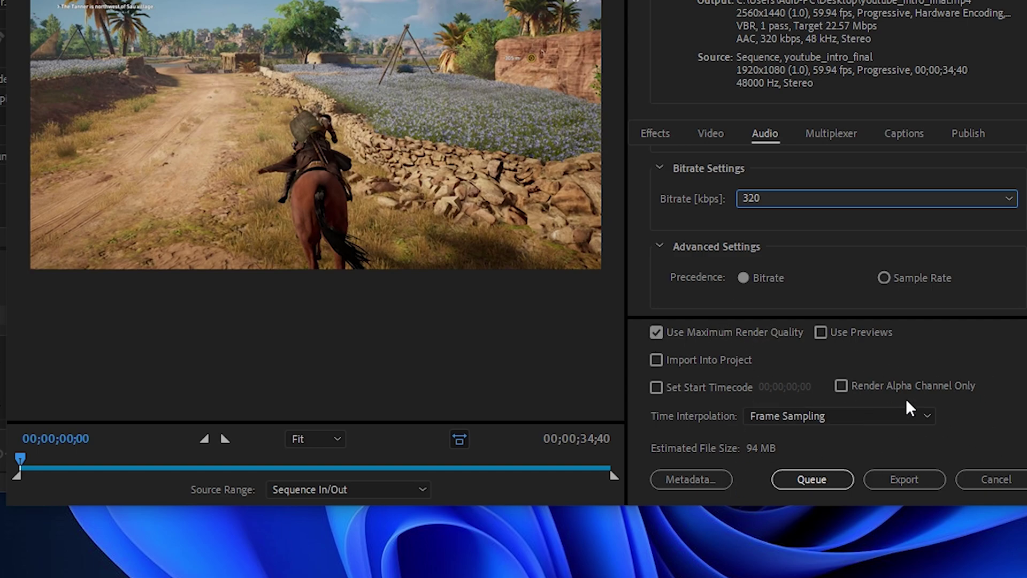
# Try exporting youtube_intro_final with the configured video and audio settings, and close the export dialog and Premiere Pro.
pyautogui.click(709, 134)
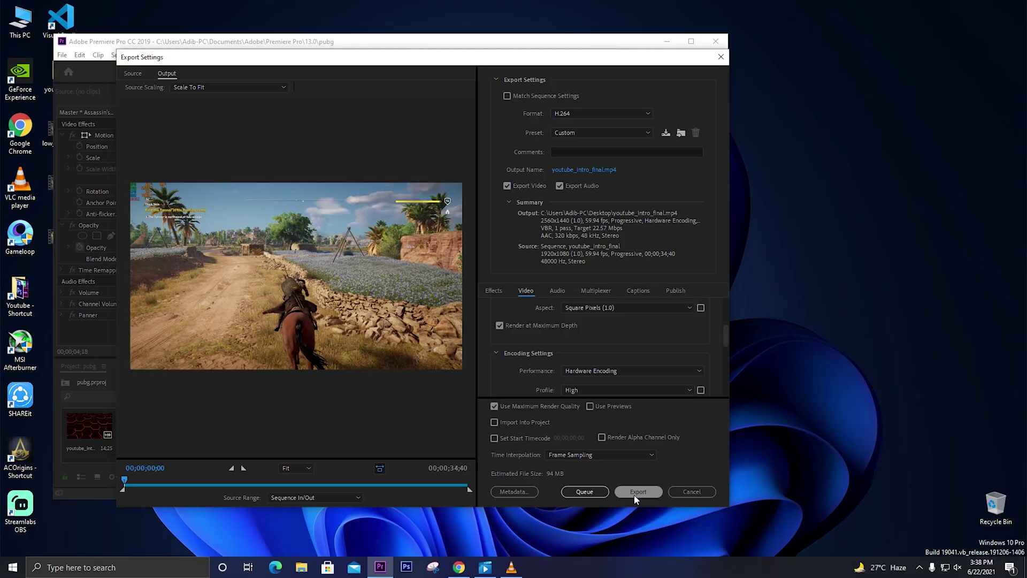
pyautogui.click(636, 492)
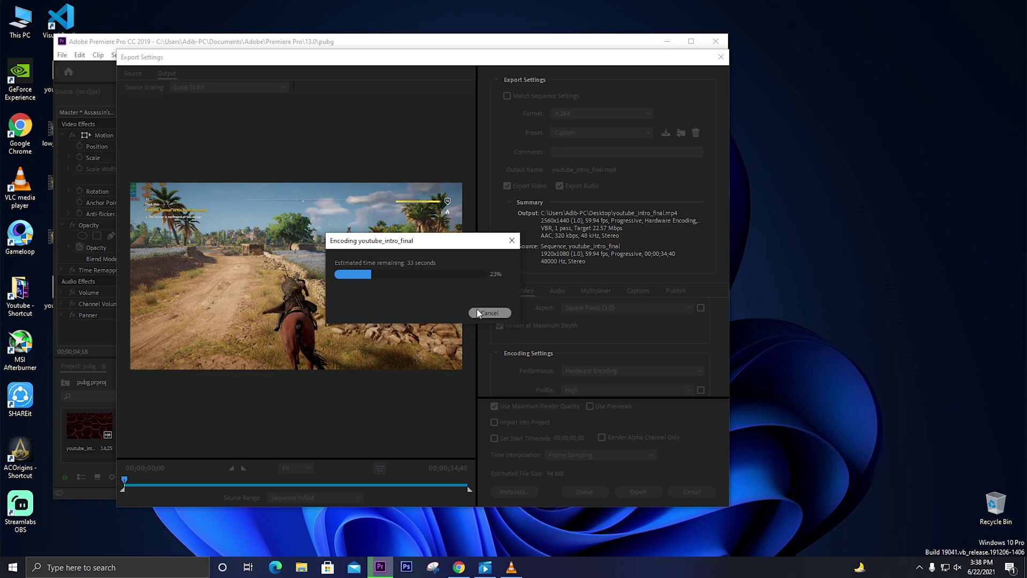
pyautogui.click(498, 315)
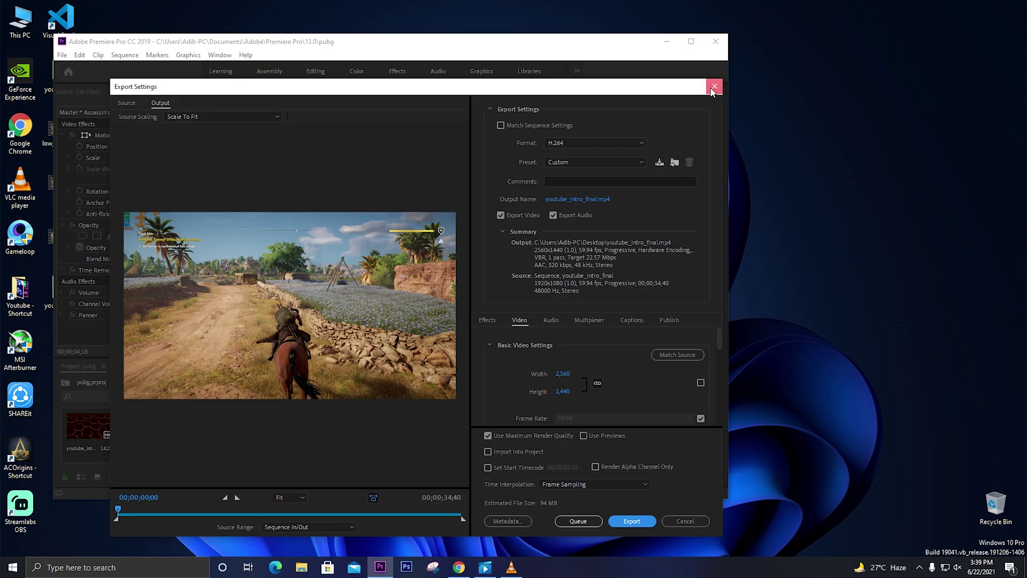
pyautogui.click(713, 88)
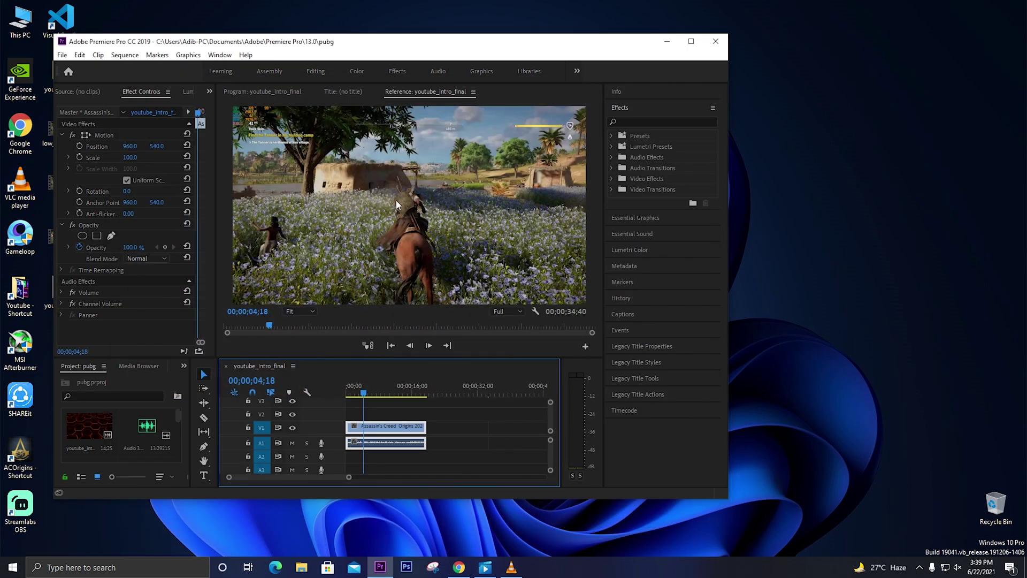
pyautogui.click(716, 40)
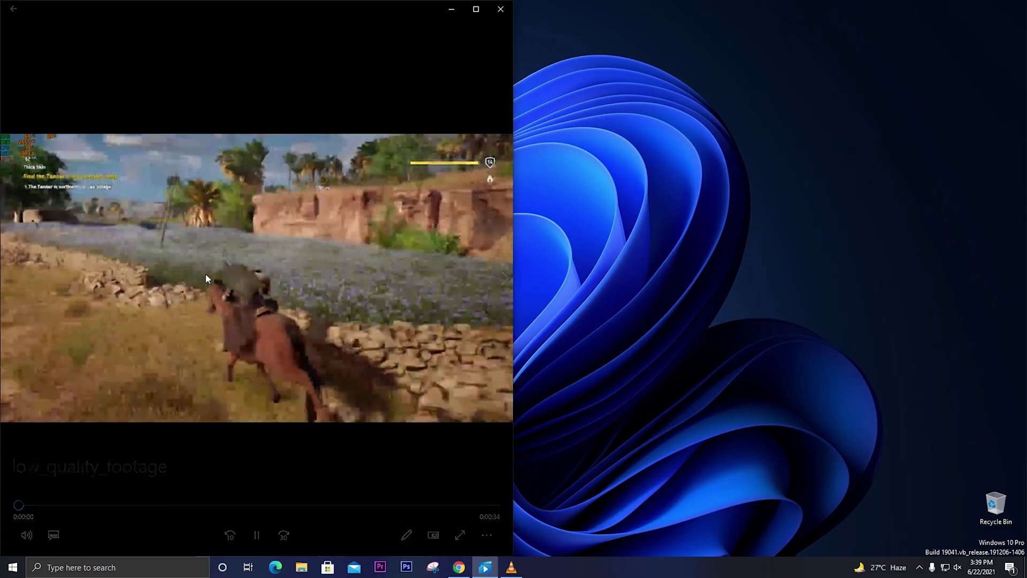
# Watch low_quality_footage in full screen in the Movies & TV player and close it.
pyautogui.doubleClick(206, 274)
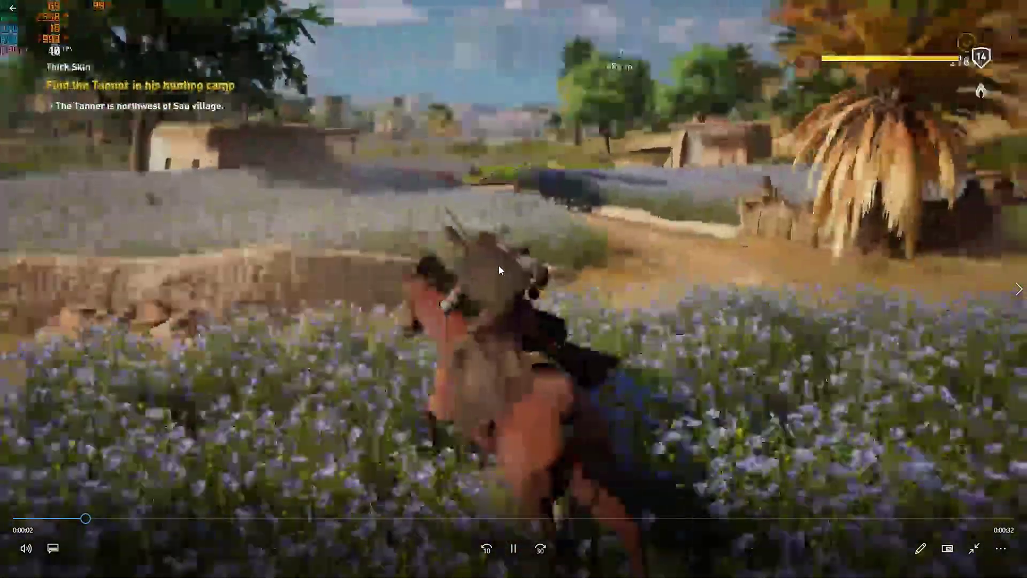
pyautogui.doubleClick(498, 265)
pyautogui.click(500, 9)
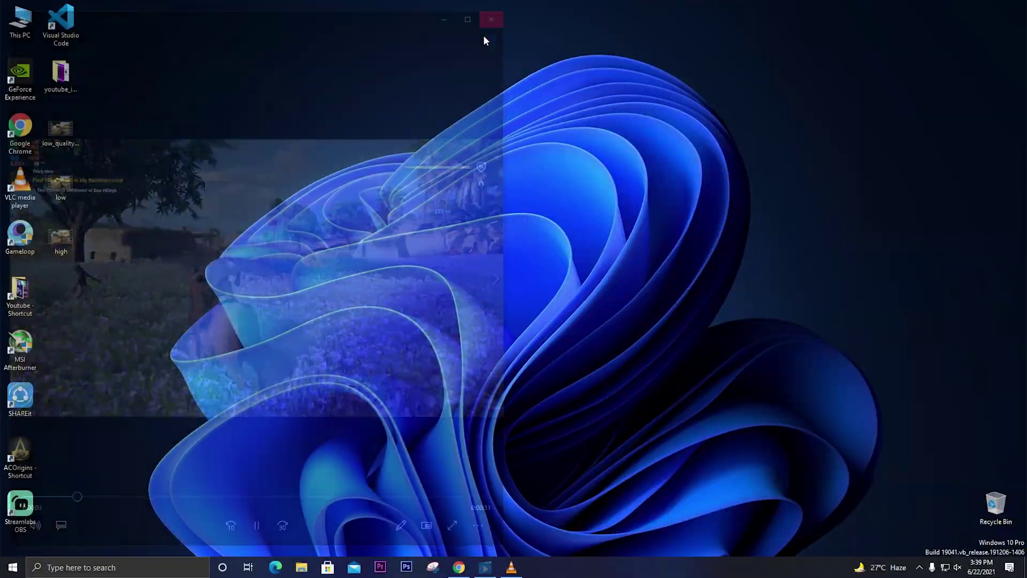
# Check the video and audio details in the low_quality_footage file's properties and close them.
pyautogui.moveTo(74, 142)
pyautogui.rightClick(72, 140)
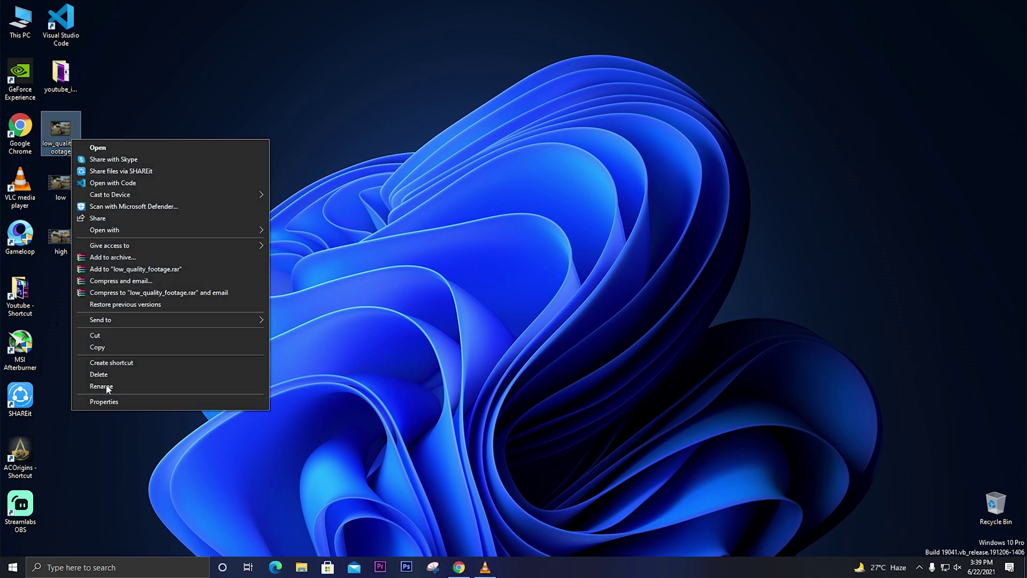
pyautogui.click(111, 402)
pyautogui.moveTo(174, 145); pyautogui.dragTo(352, 180)
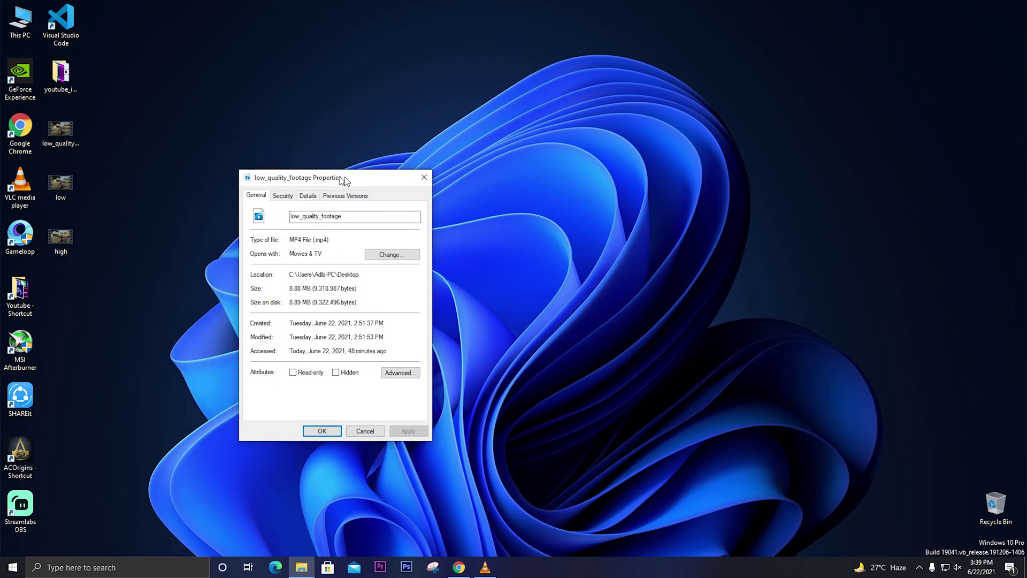
pyautogui.click(312, 158)
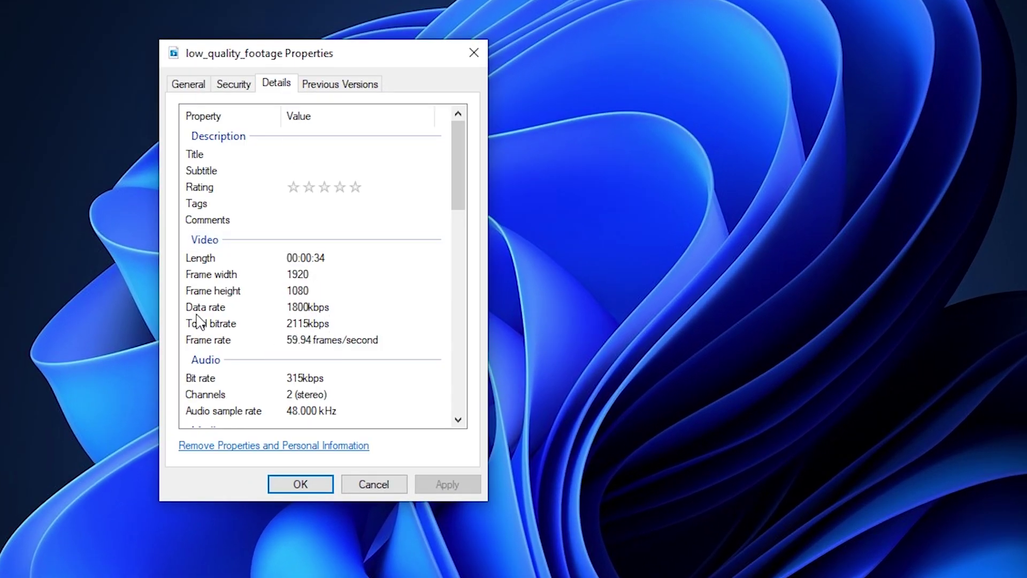
pyautogui.scroll(-2, 461, 159)
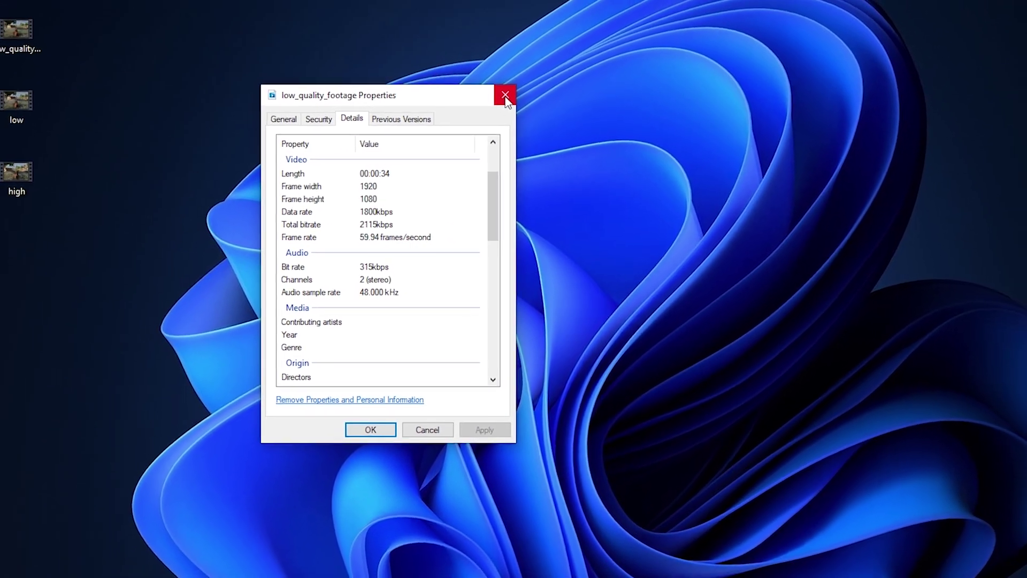
pyautogui.click(490, 75)
# Open the properties of the high video file on the desktop and examine its details.
pyautogui.doubleClick(69, 178)
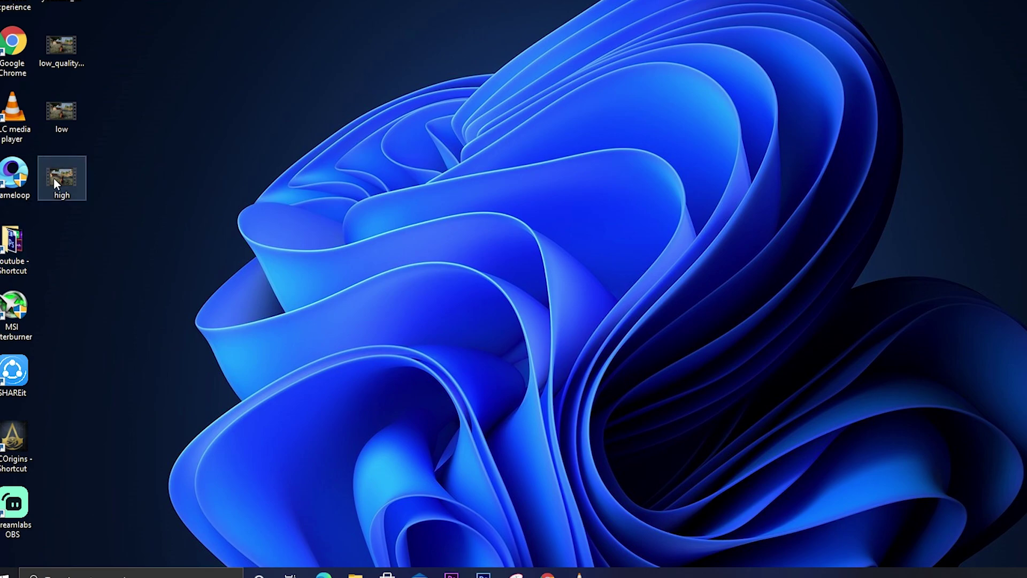
pyautogui.rightClick(55, 179)
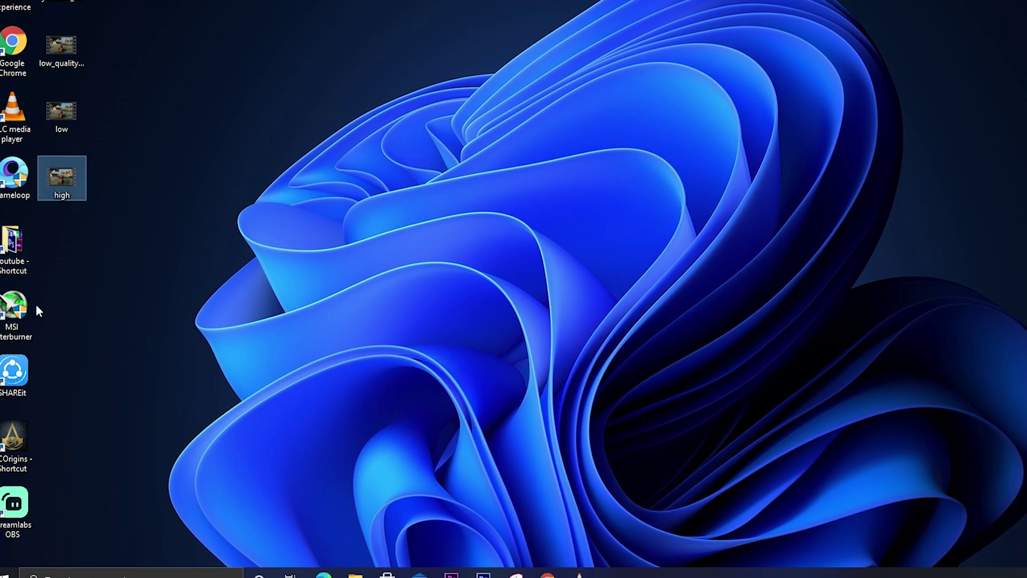
pyautogui.click(99, 497)
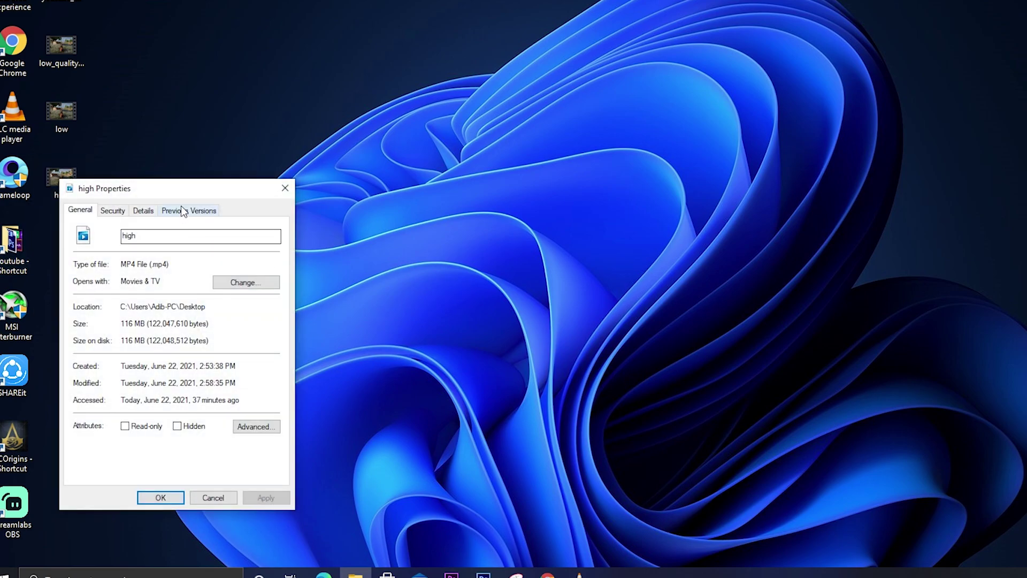
pyautogui.moveTo(387, 188); pyautogui.dragTo(772, 144)
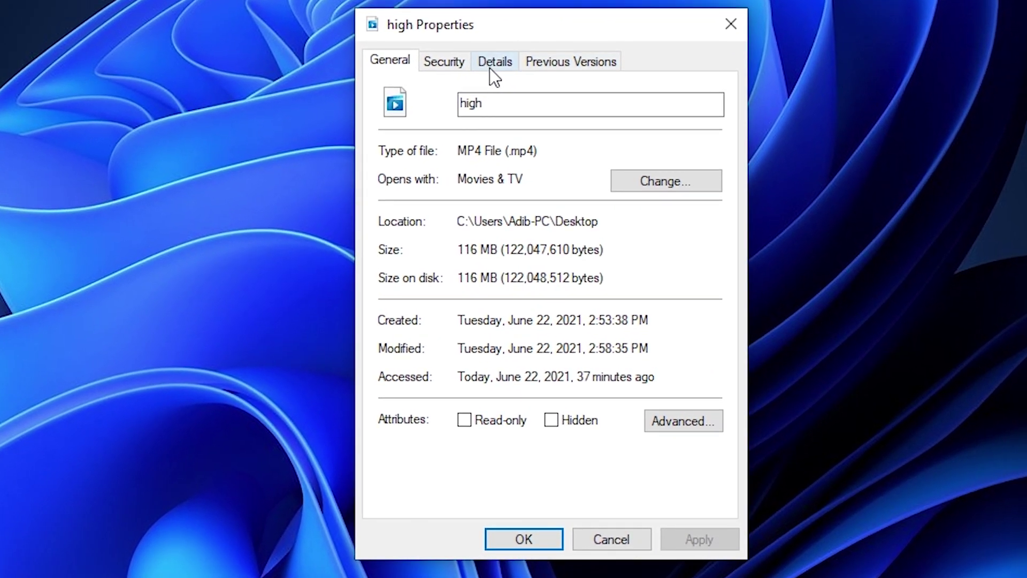
pyautogui.click(506, 82)
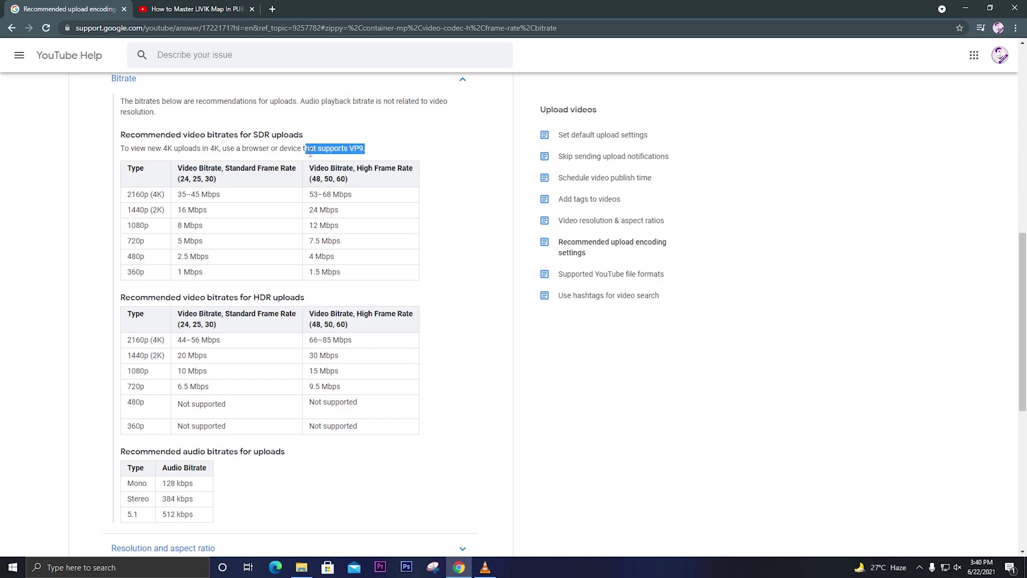
# Switch to the browser, enlarge YouTube's bitrate page to 125% and examine the note about viewing 4K uploads with VP9.
pyautogui.hotkey('ctrl', '+')
pyautogui.hotkey('ctrl', '+')
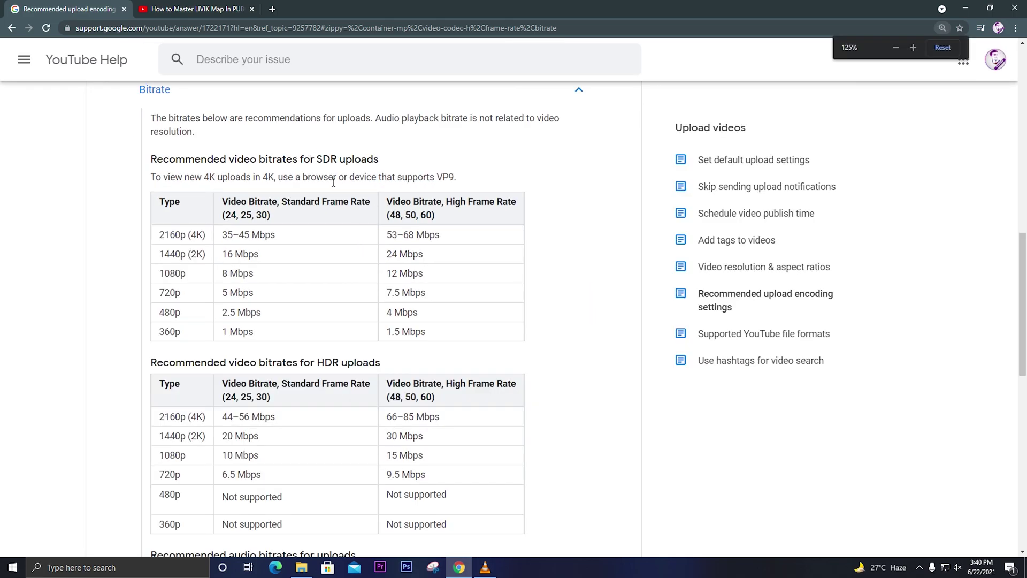
pyautogui.moveTo(165, 182); pyautogui.dragTo(232, 184)
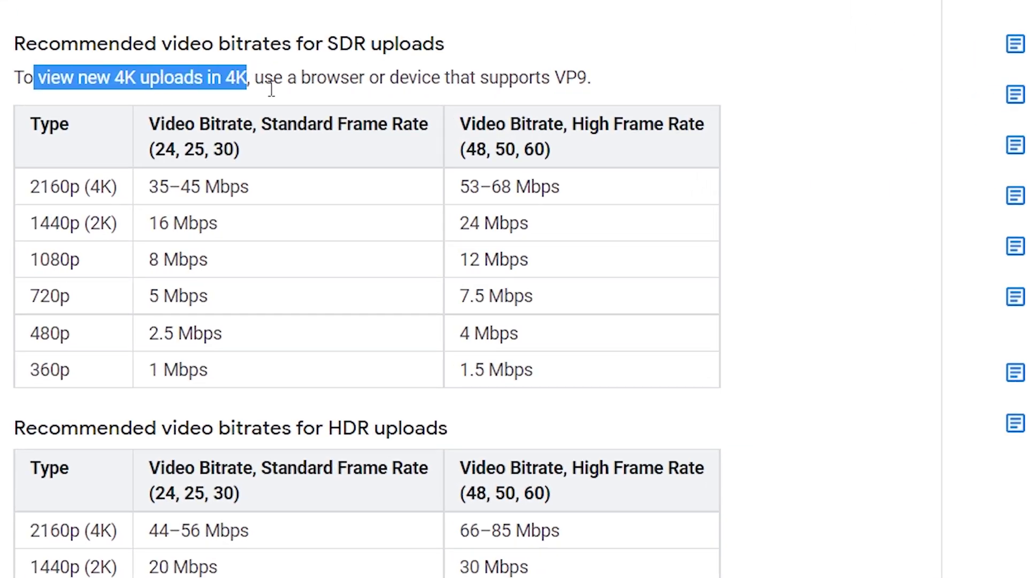
pyautogui.moveTo(331, 92); pyautogui.dragTo(535, 83)
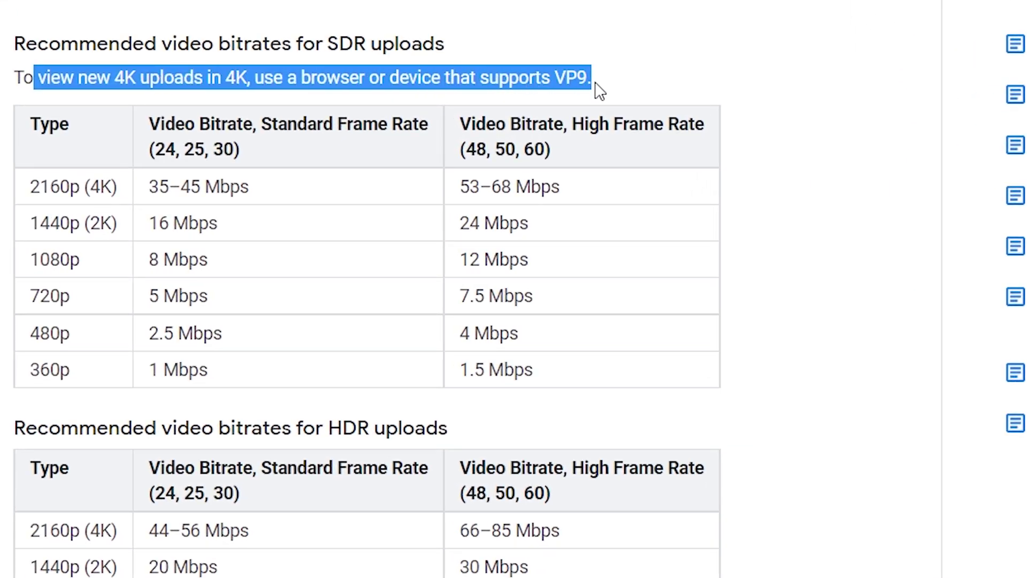
# Examine YouTube's recommended SDR bitrates for 1440p at standard and high frame rates, and view the uploaded LIVIK map video.
pyautogui.click(608, 105)
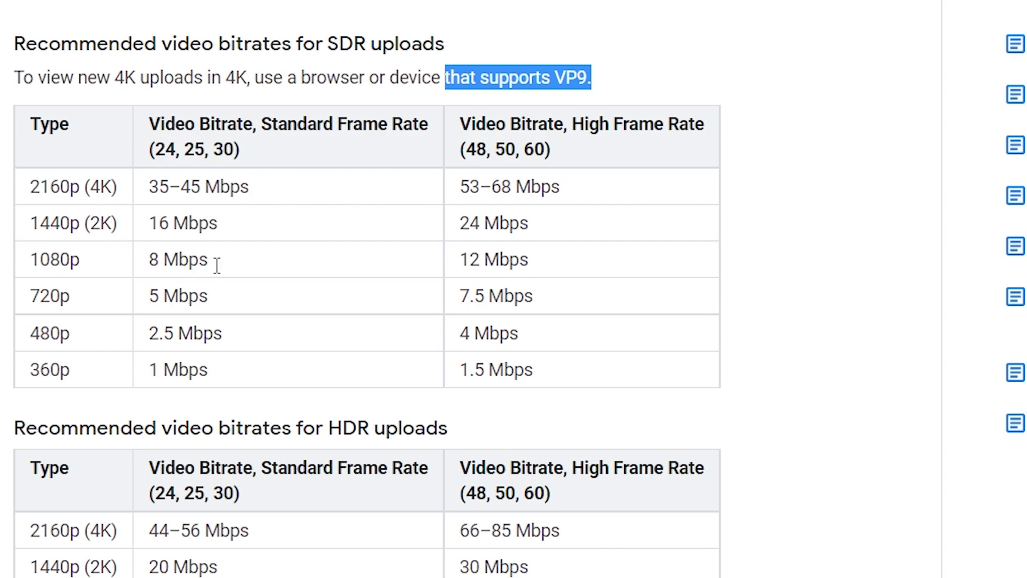
pyautogui.moveTo(150, 225); pyautogui.dragTo(263, 240)
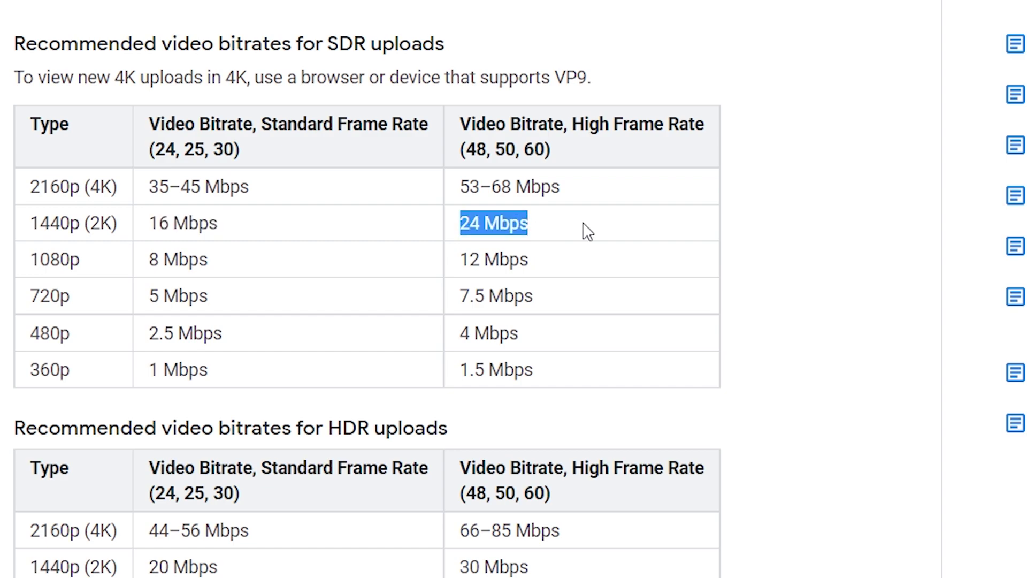
pyautogui.moveTo(150, 231); pyautogui.dragTo(315, 240)
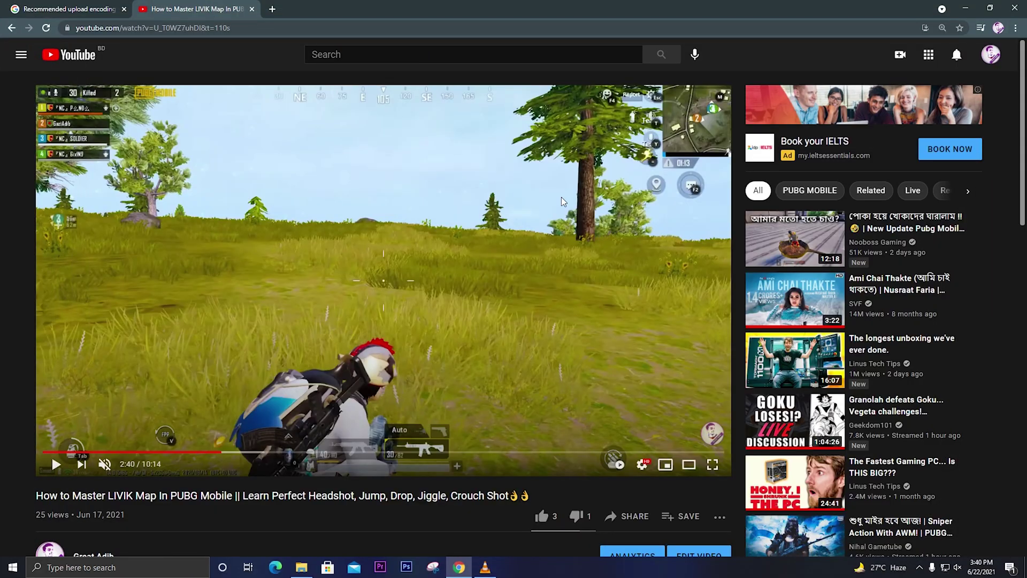
pyautogui.click(51, 454)
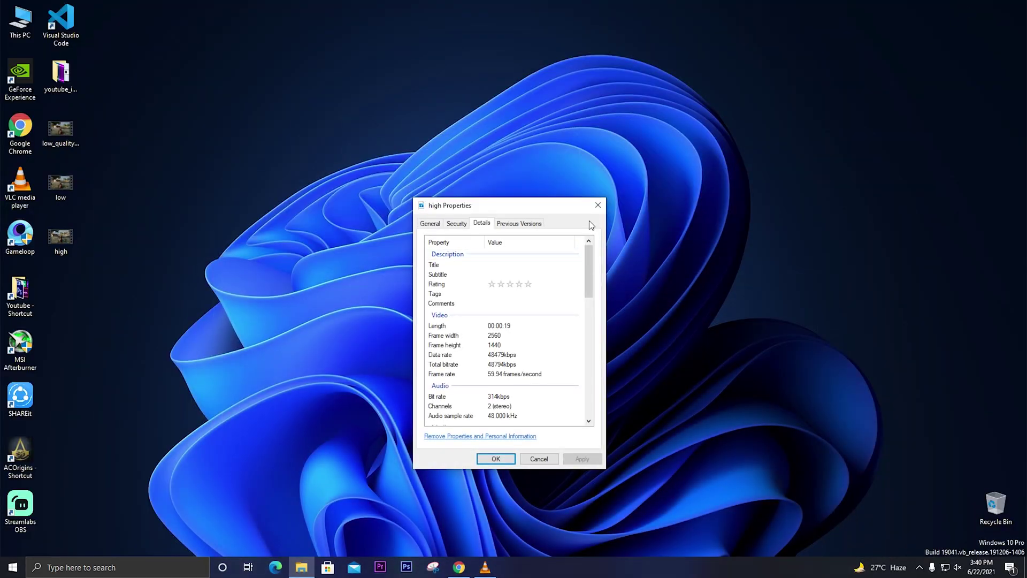
# Close the high file's properties, watch the high video from the desktop in the Movies & TV player and leave full screen.
pyautogui.click(598, 205)
pyautogui.doubleClick(67, 249)
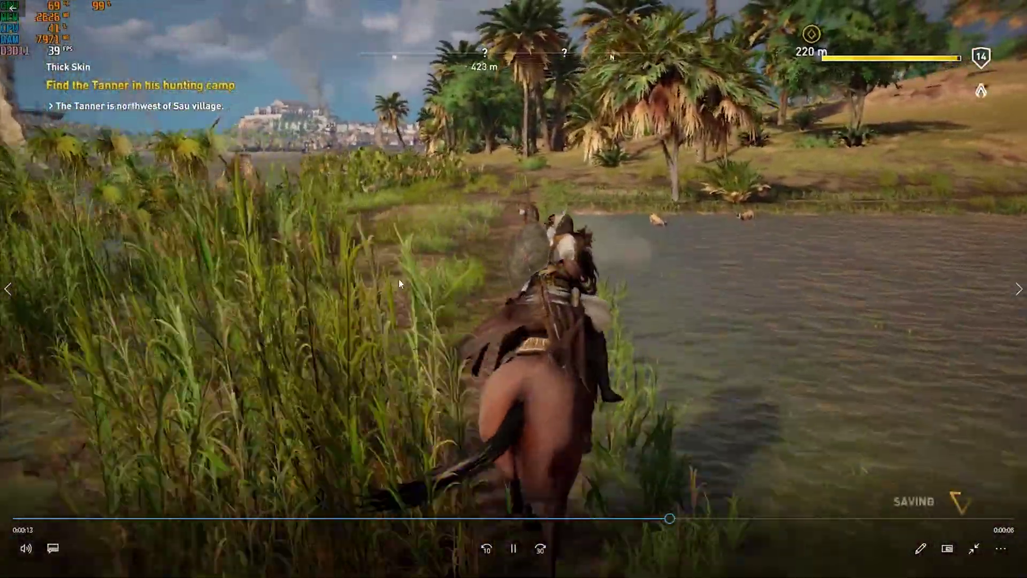
pyautogui.doubleClick(399, 284)
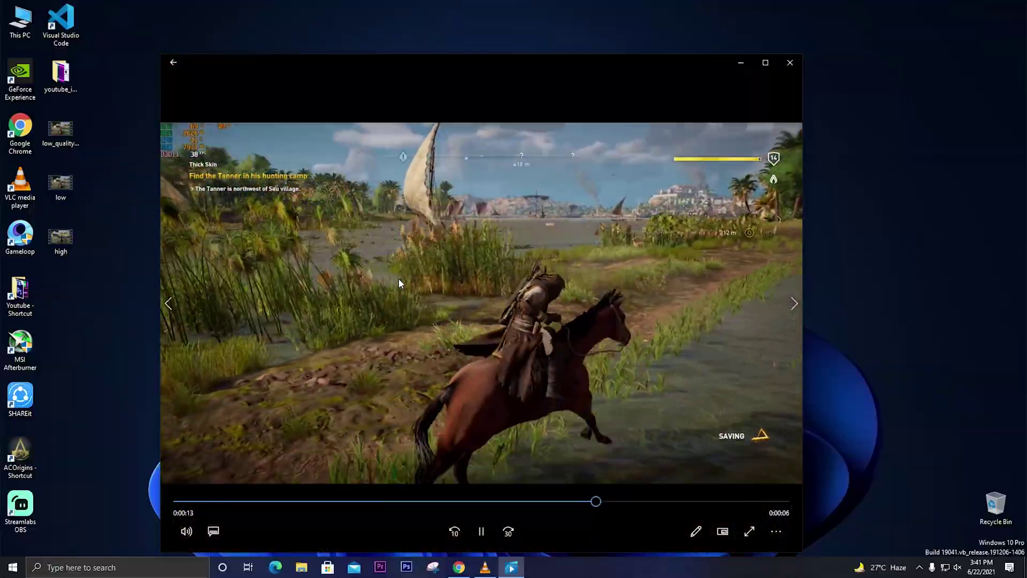